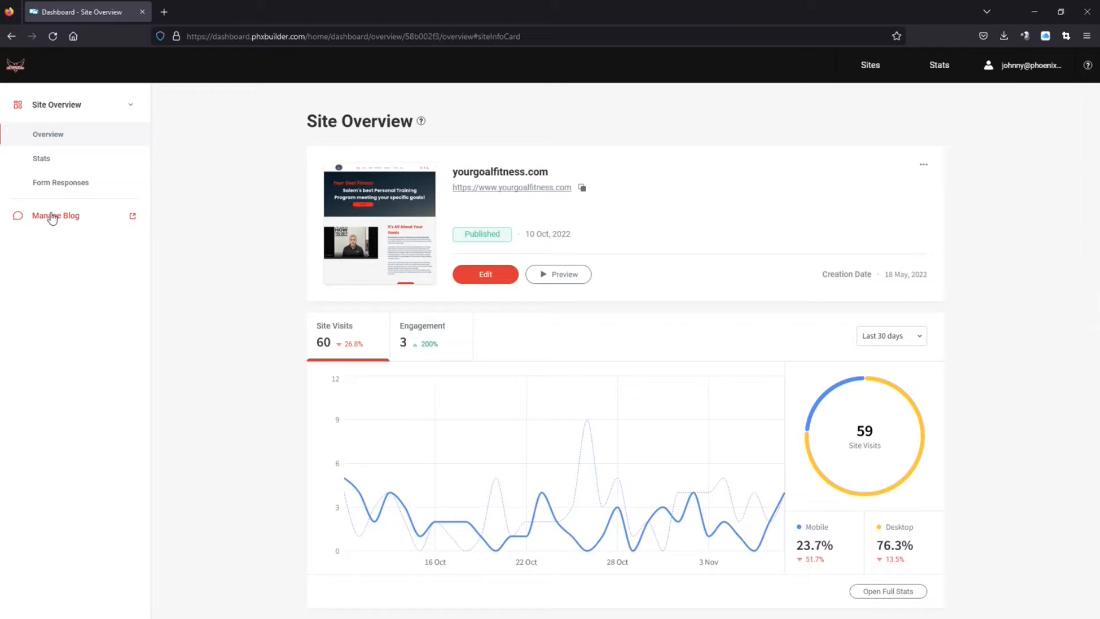
Go to the site's blog management and open the post "Tips for writing great posts that increase your site traffic" for editing.
left_click(53, 218)
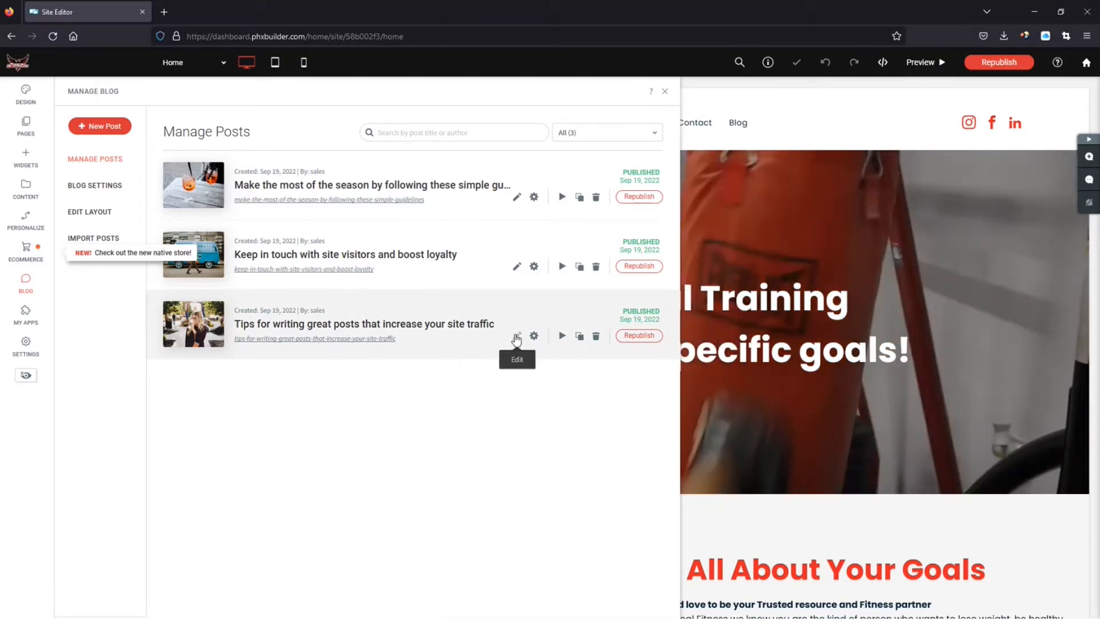
left_click(516, 338)
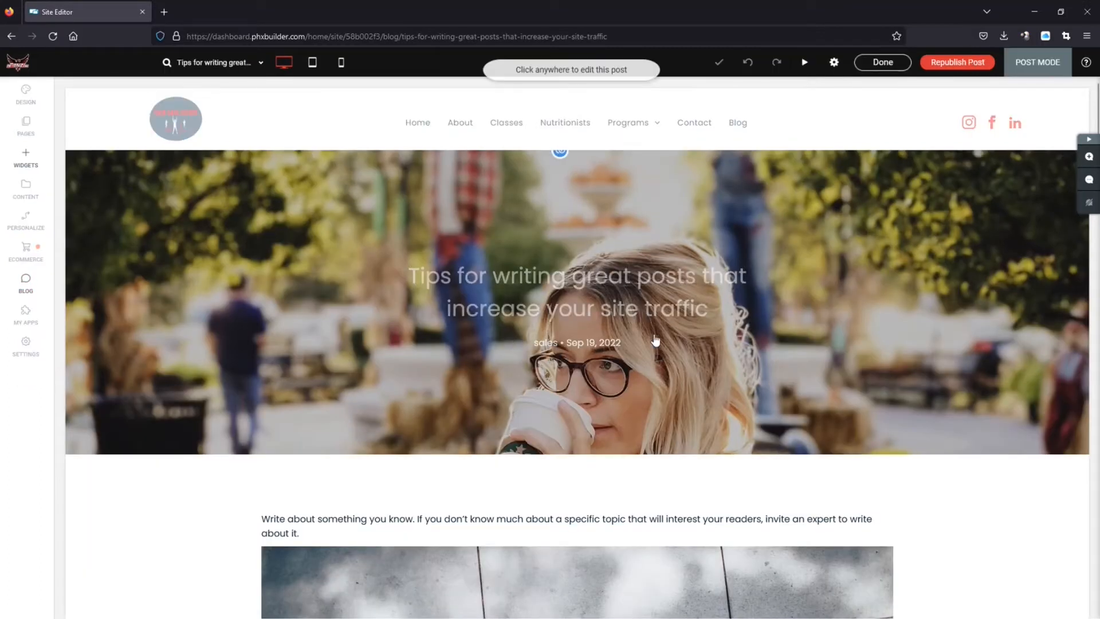
Replace the post's header background image with the site image ZoomPic-5dfb2372.jpg.
left_click(216, 229)
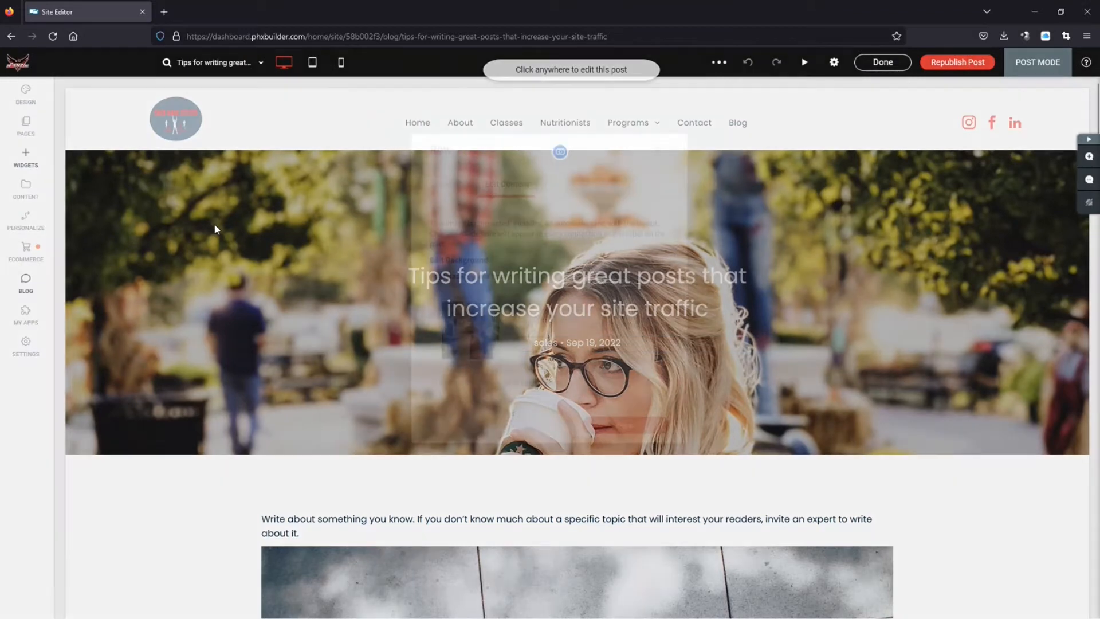
left_click(543, 344)
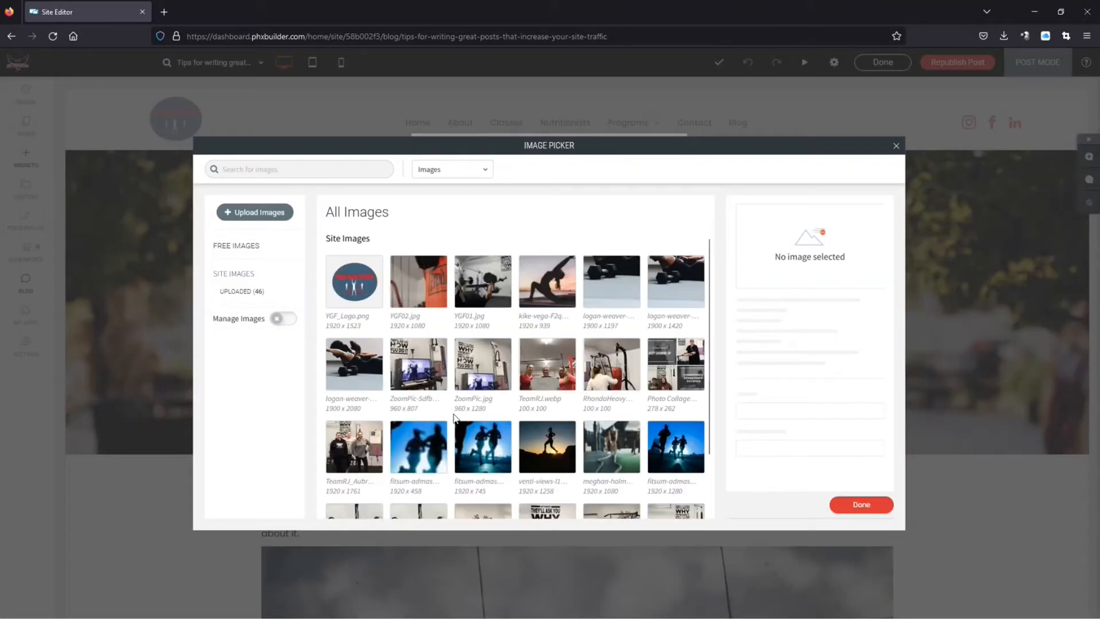
left_click(420, 372)
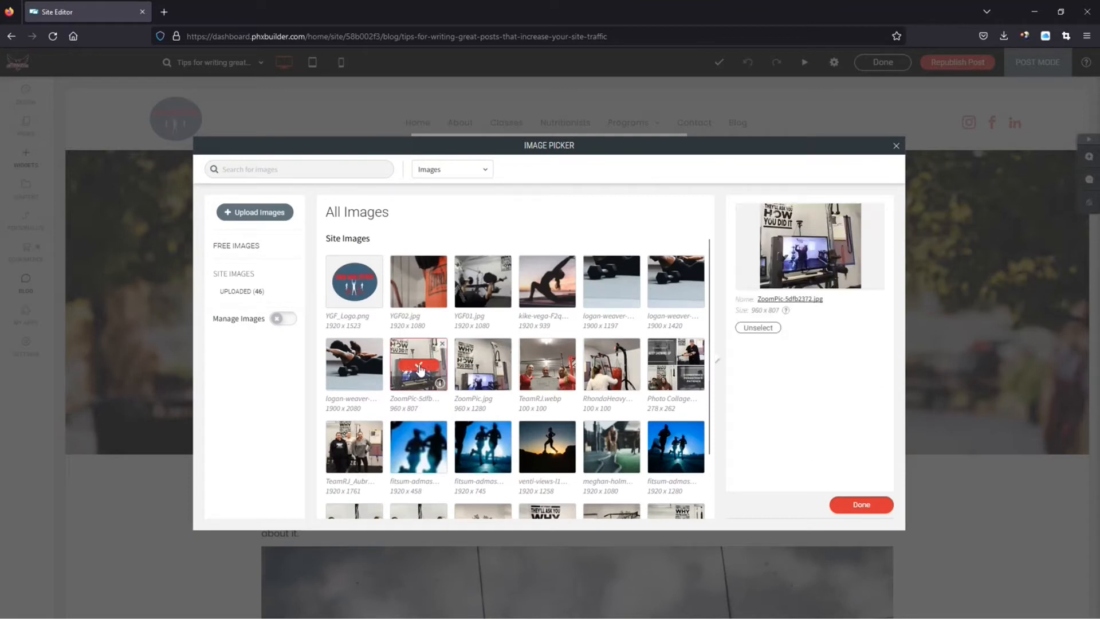
left_click(864, 505)
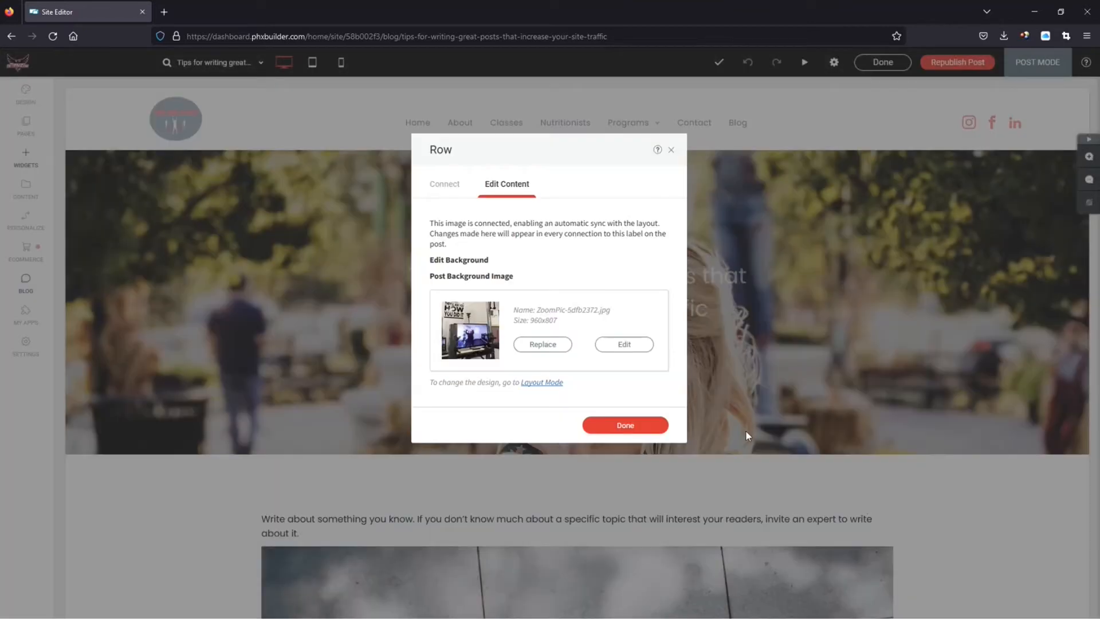
left_click(623, 425)
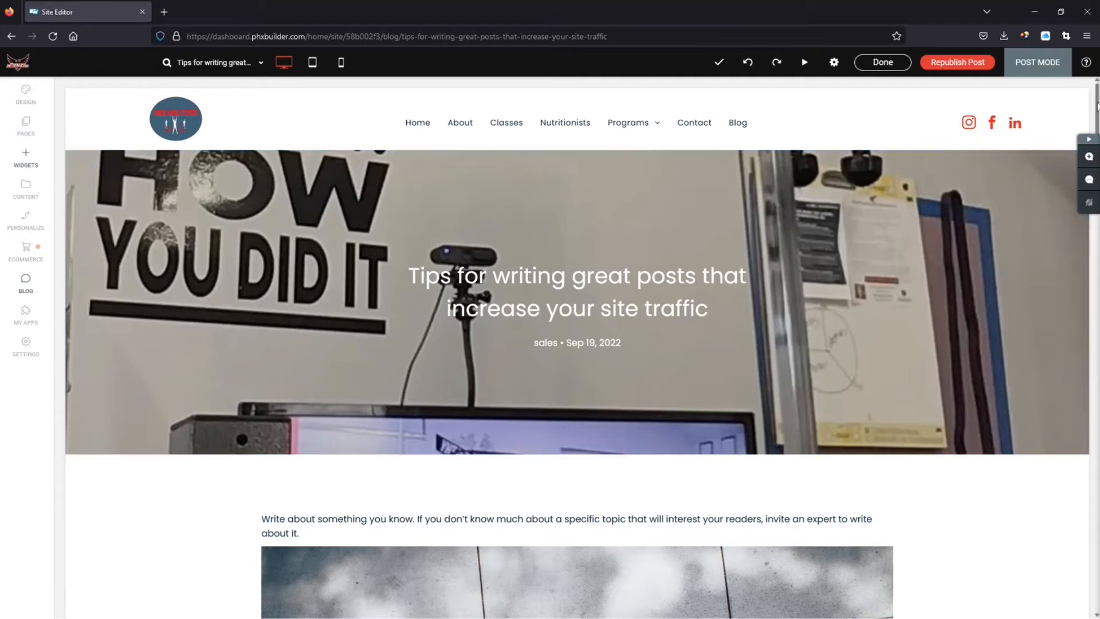
Replace the intro paragraph above the "Passion led us here" photo with the text "Something.".
scroll(1096, 165, "down", 4)
left_click_drag(1098, 165, 1083, 295)
scroll(430, 381, "up", 10)
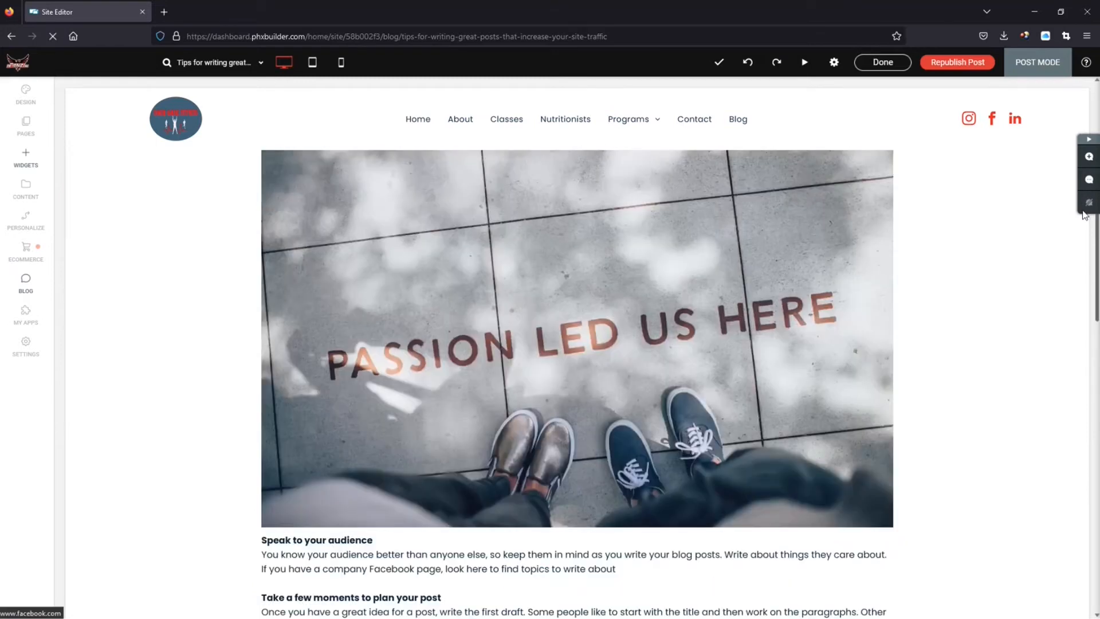
left_click(371, 363)
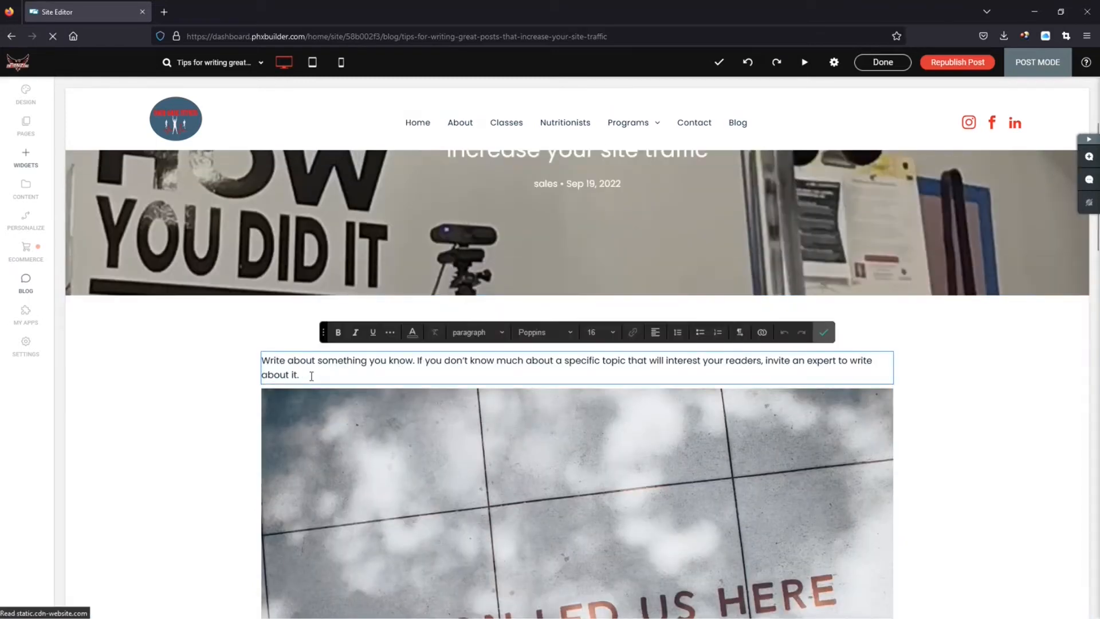
left_click_drag(309, 373, 248, 350)
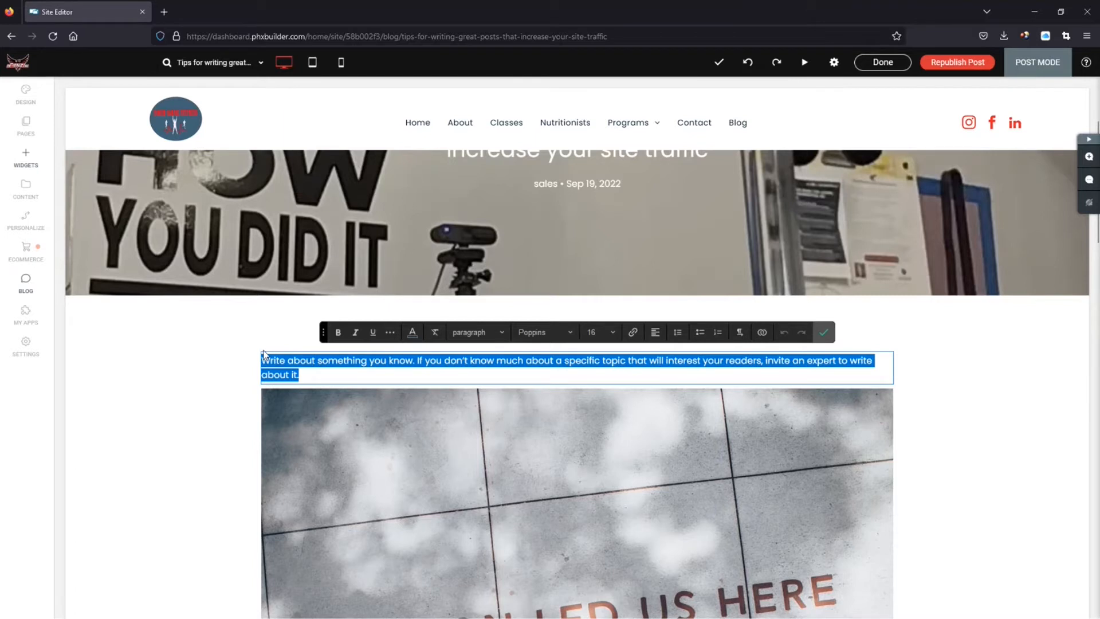
type("Start ")
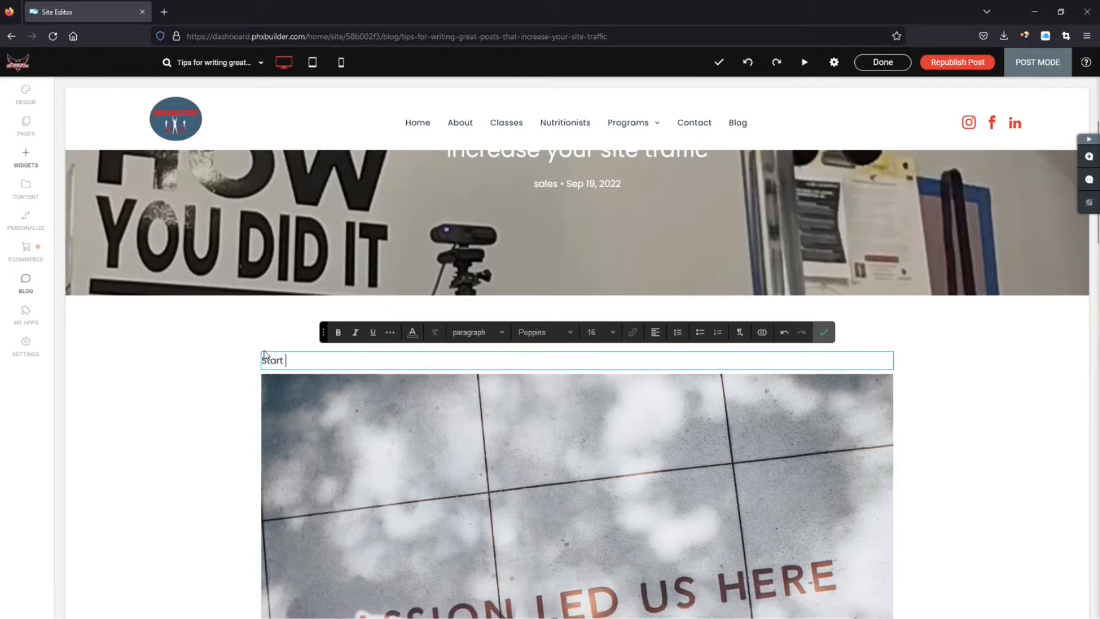
type("typing something.")
key("ctrl+a")
type("something")
Format the "Something." line as Heading 2.
left_click_drag(313, 359, 261, 357)
left_click(257, 357)
left_click_drag(339, 356, 263, 352)
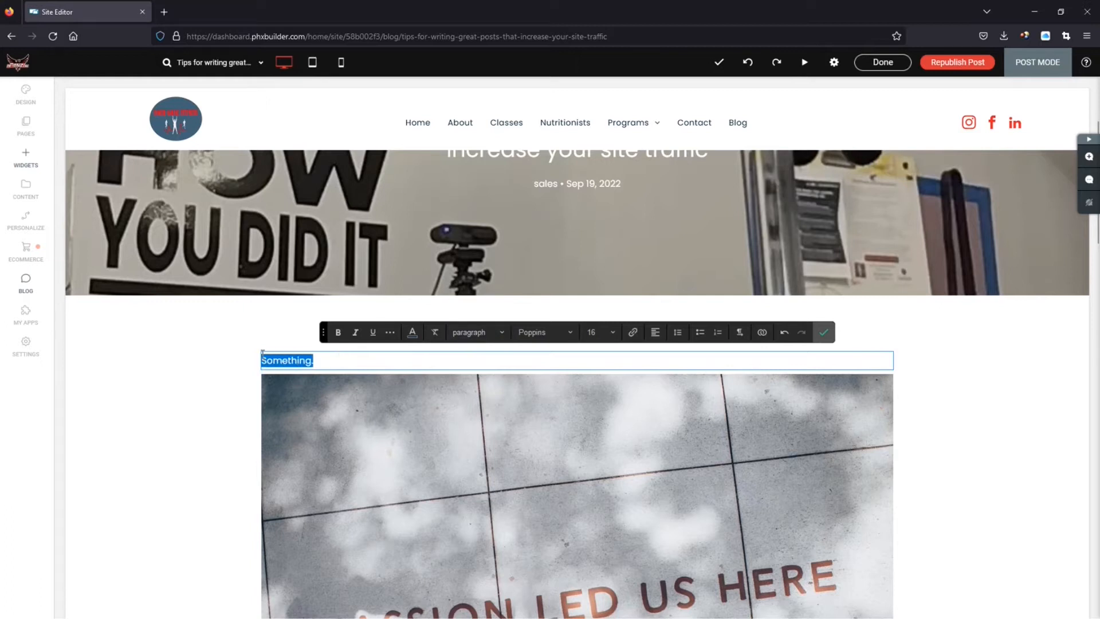
left_click(507, 335)
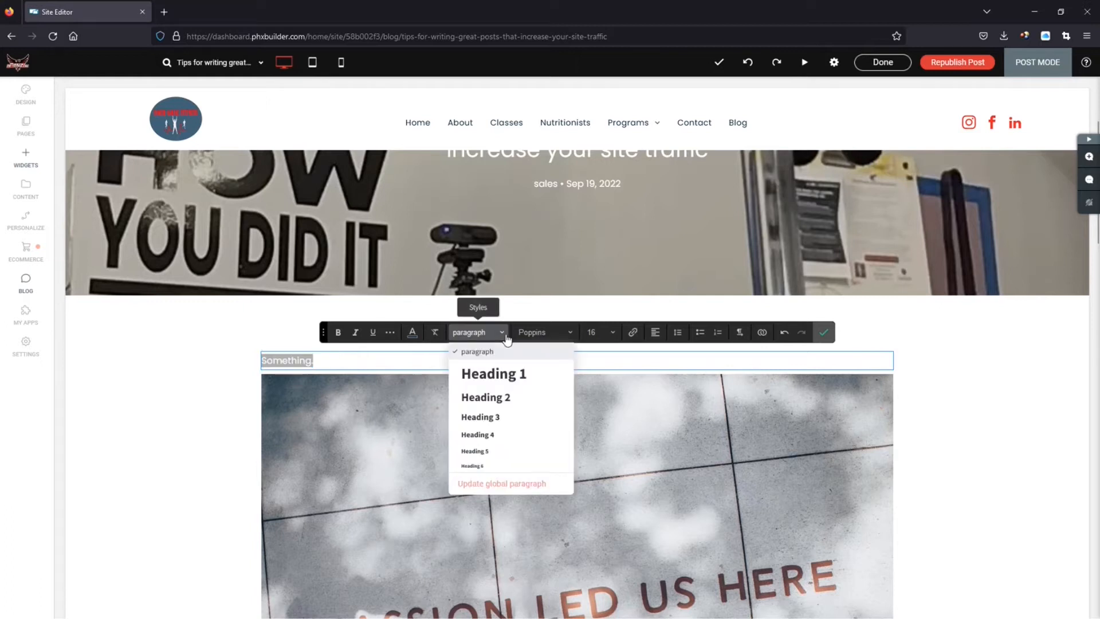
left_click(516, 380)
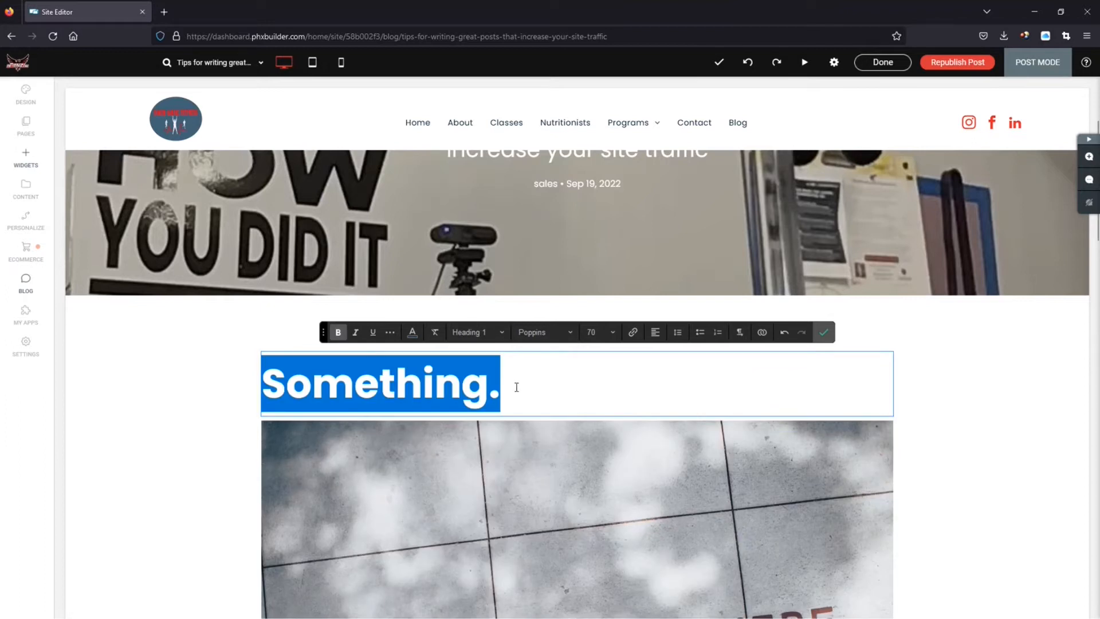
left_click(491, 331)
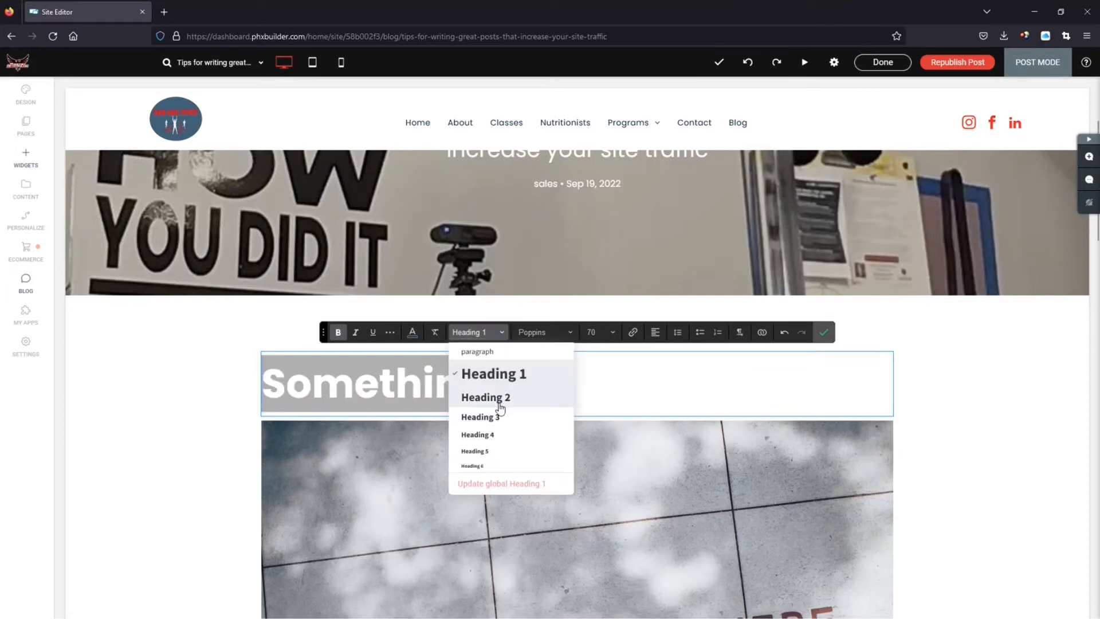
left_click(500, 398)
Add a paragraph-style line below the heading reading: Say something more. Or simply "something more.".
left_click(473, 379)
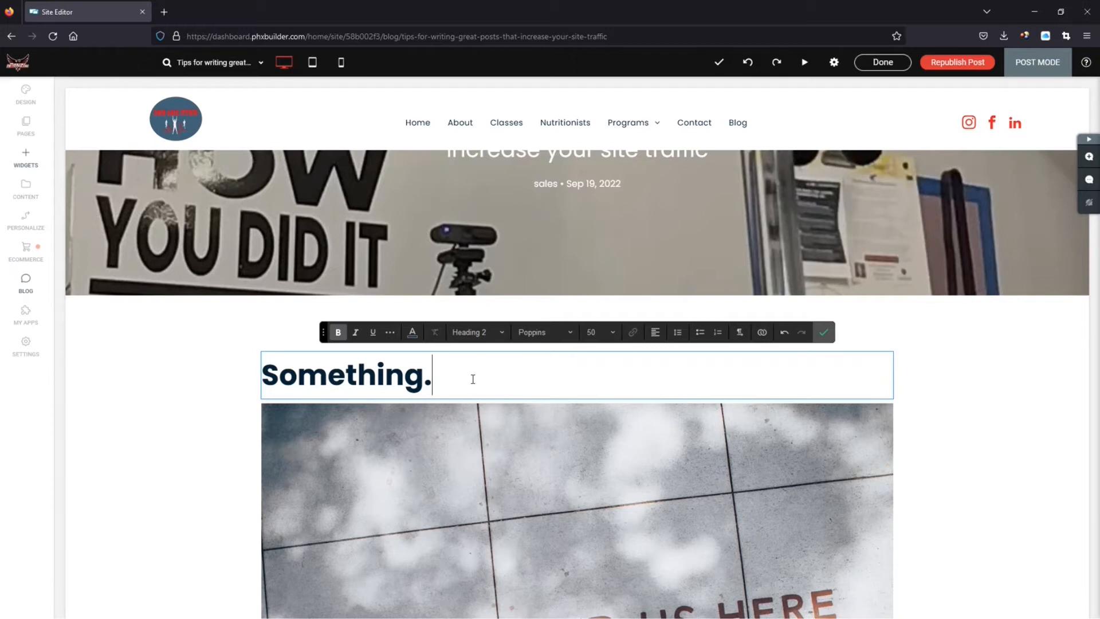
key("Return")
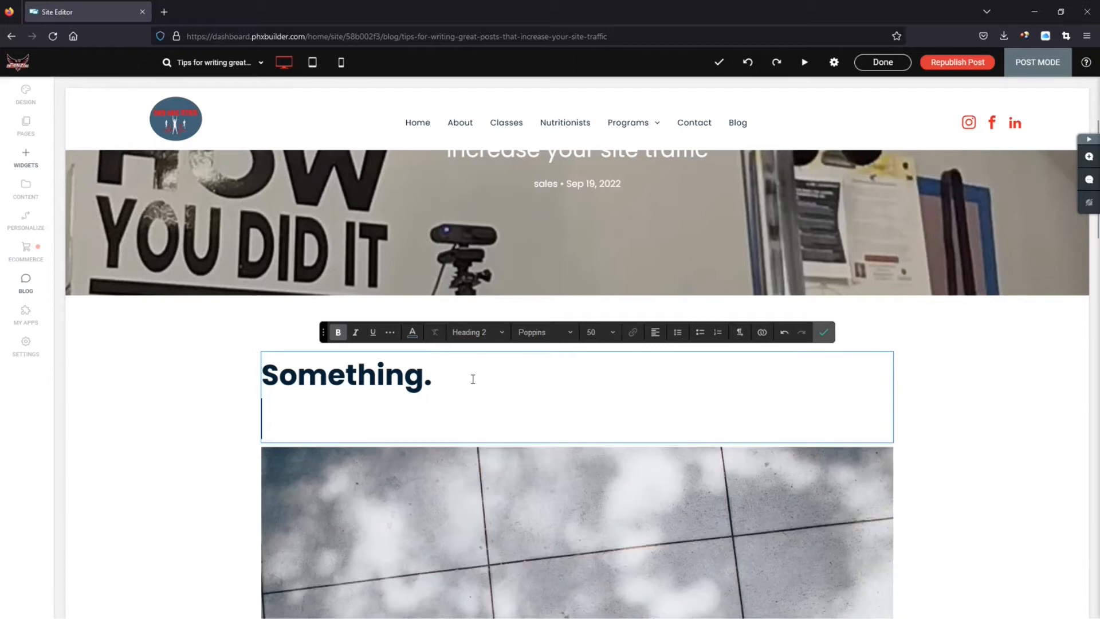
left_click(487, 338)
left_click(494, 360)
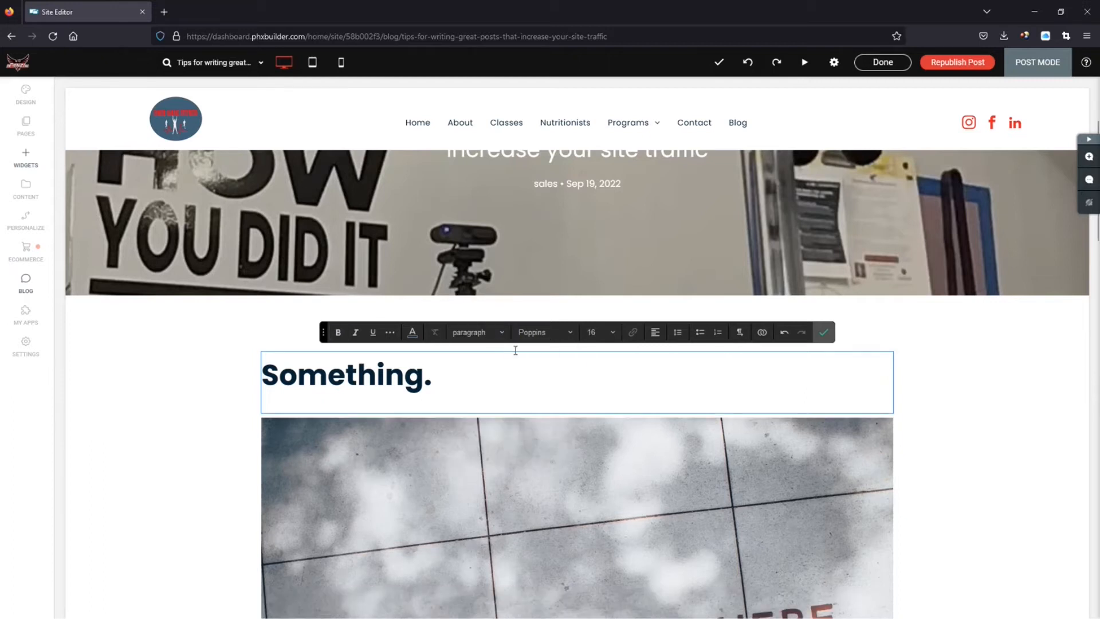
type("Say something more")
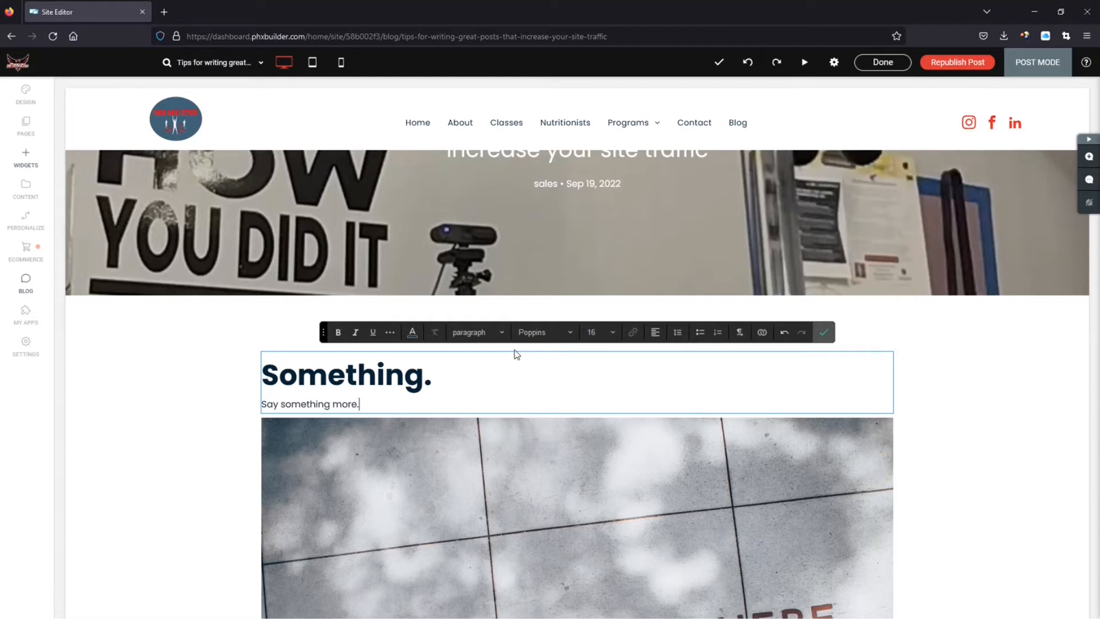
type(".  Or simply \"something more.")
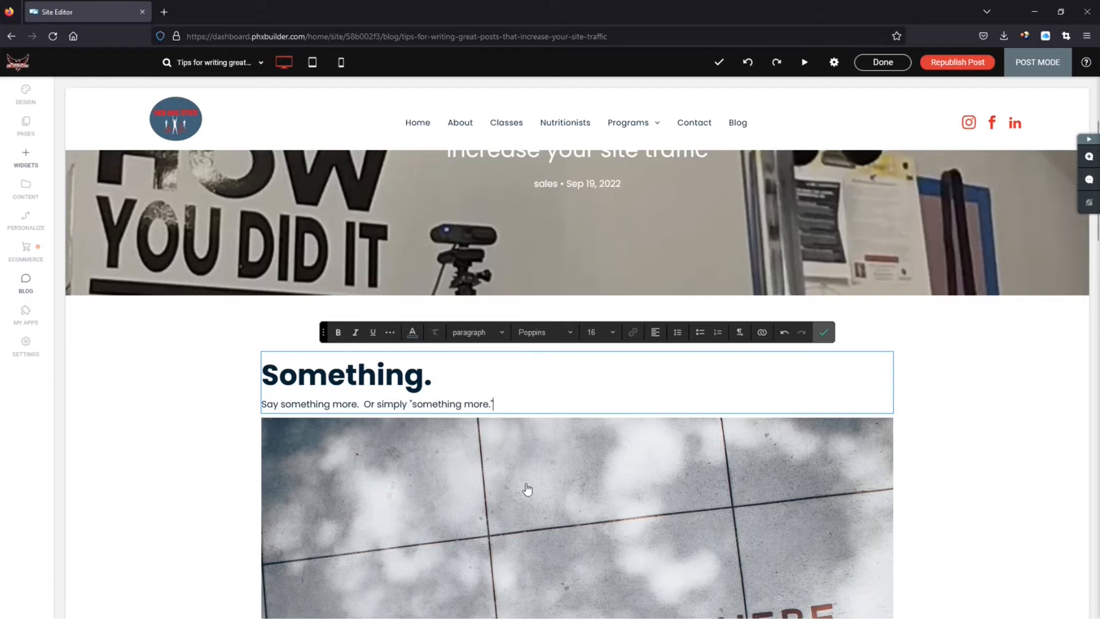
Append an "All work and no play" sentence to the end of the paragraph and paste three more copies of it.
scroll(427, 234, "down", 3)
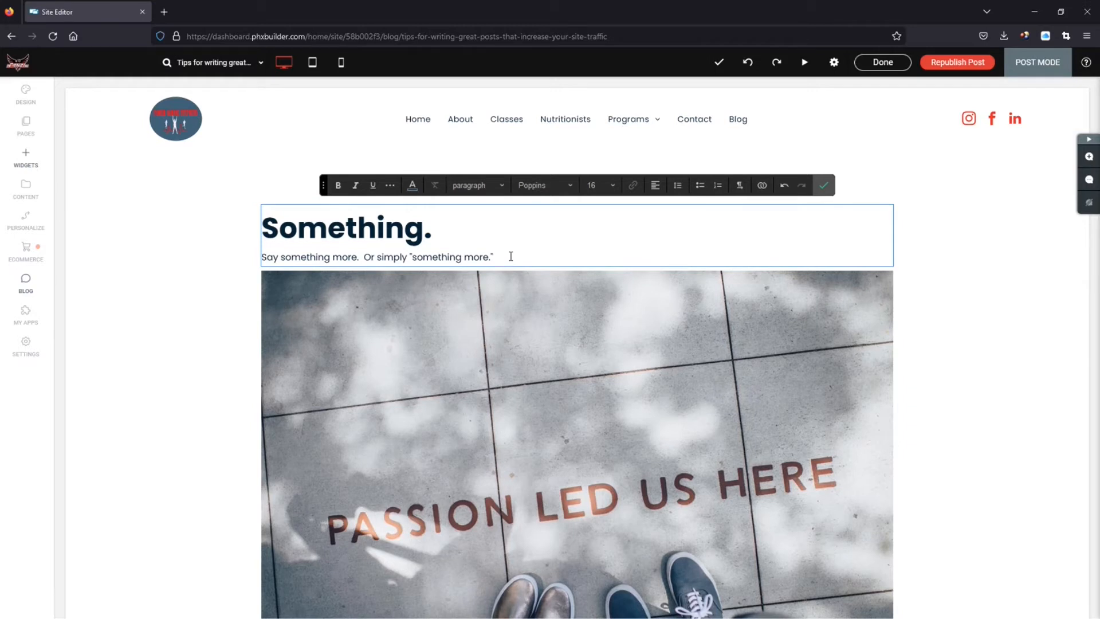
type("work and no play, makes Johnny a dull boy.")
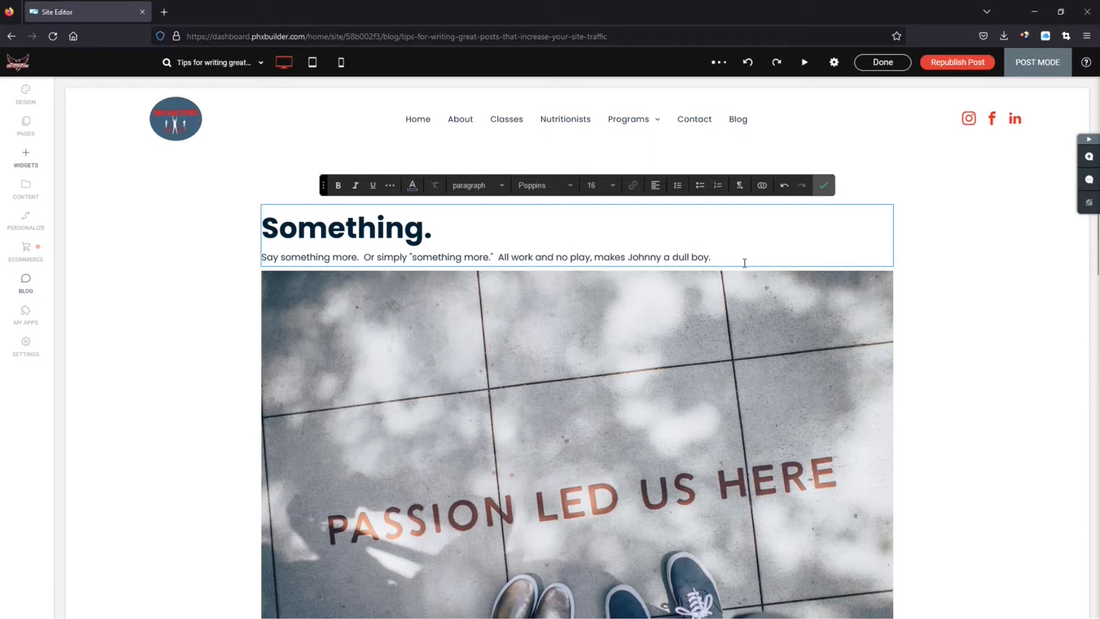
left_click_drag(712, 258, 500, 265)
key("ctrl+c")
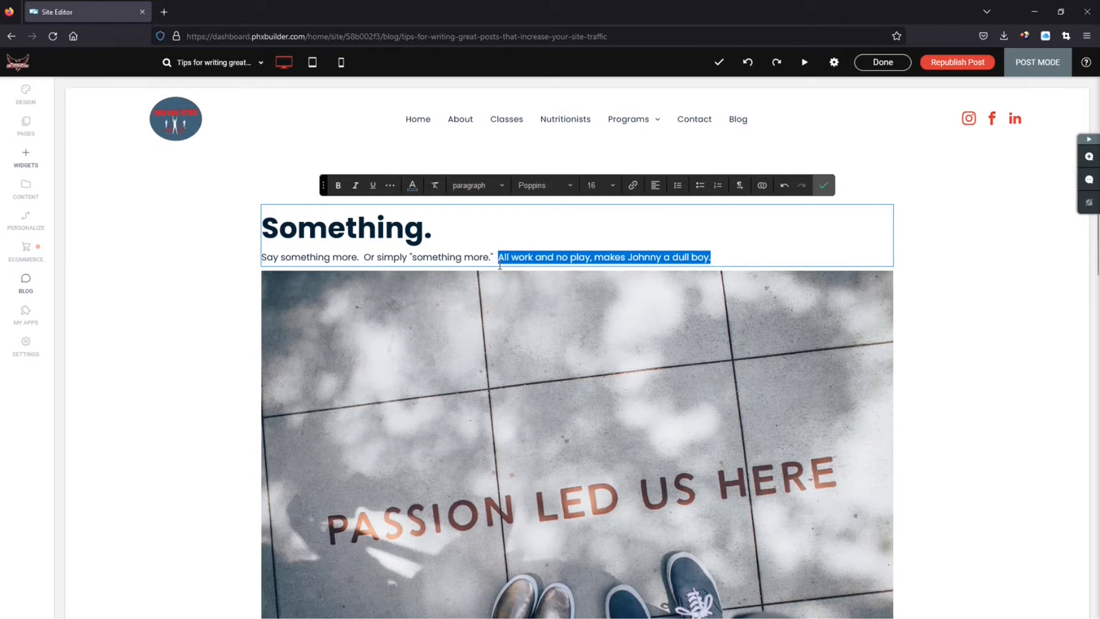
left_click(740, 260)
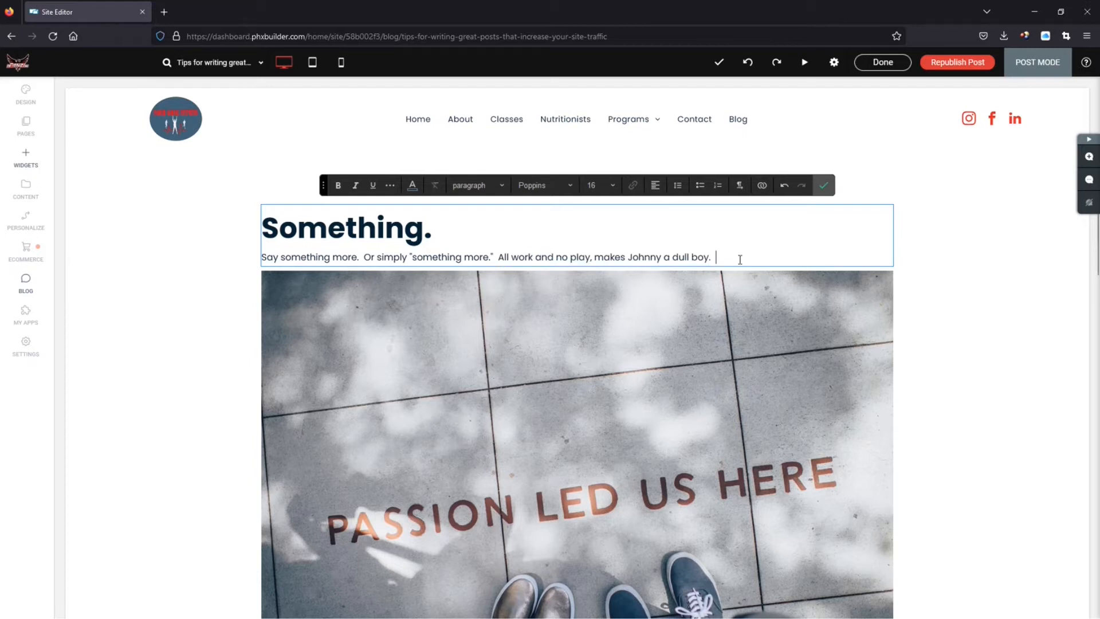
key("ctrl+v")
key("ctrl+v")
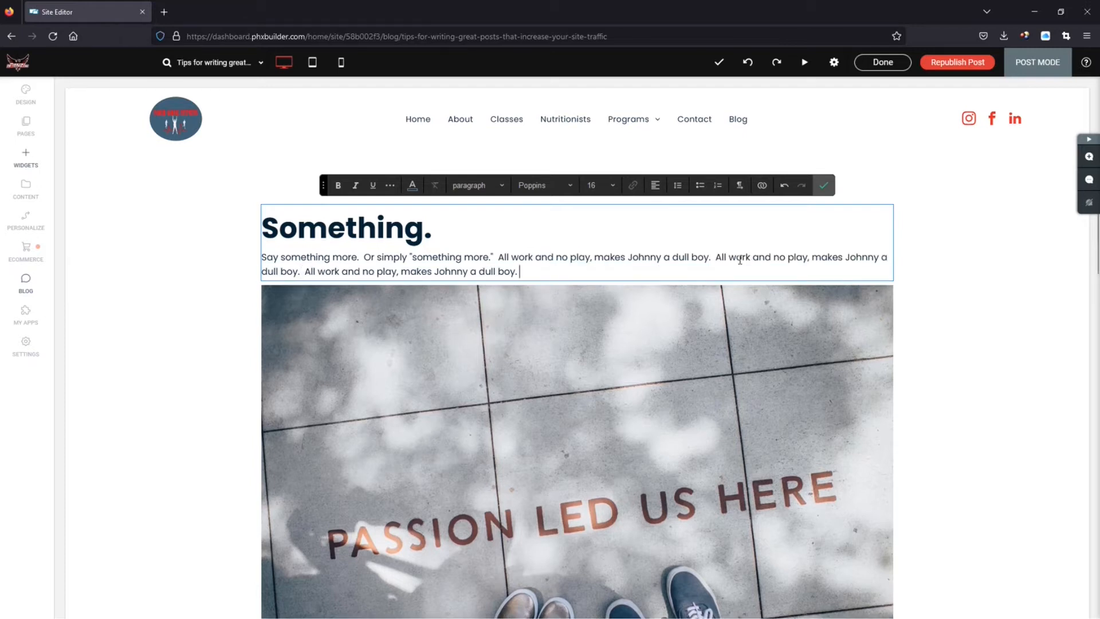
key("ctrl+v")
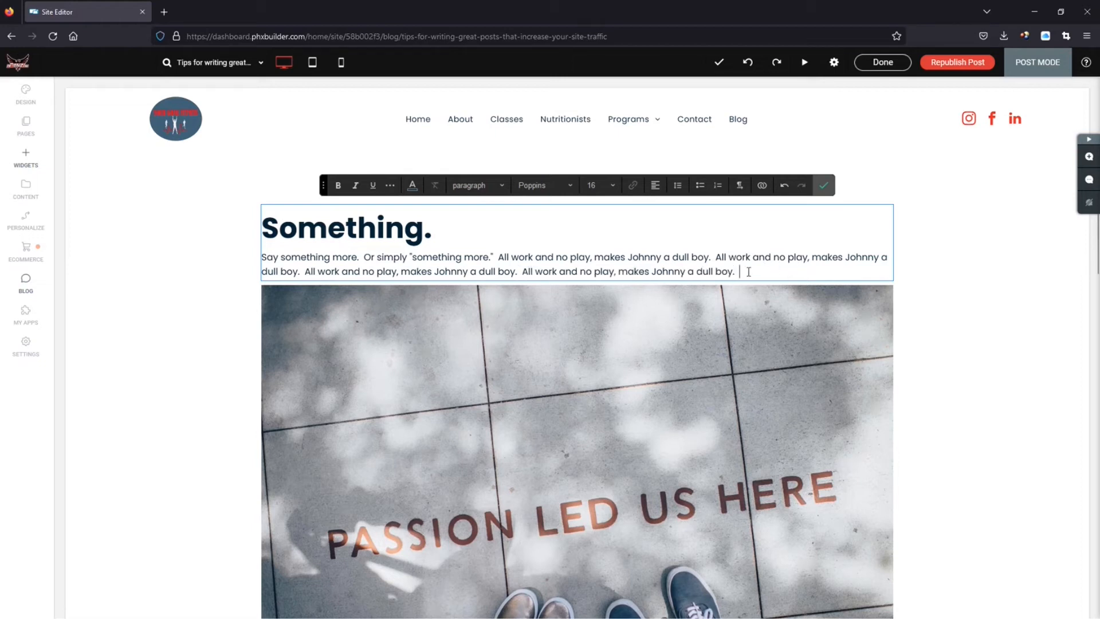
Copy the four "All work and no play" sentences, paste them three times, add a blank line below and finish the text edit.
left_click_drag(748, 272, 500, 261)
key("ctrl+c")
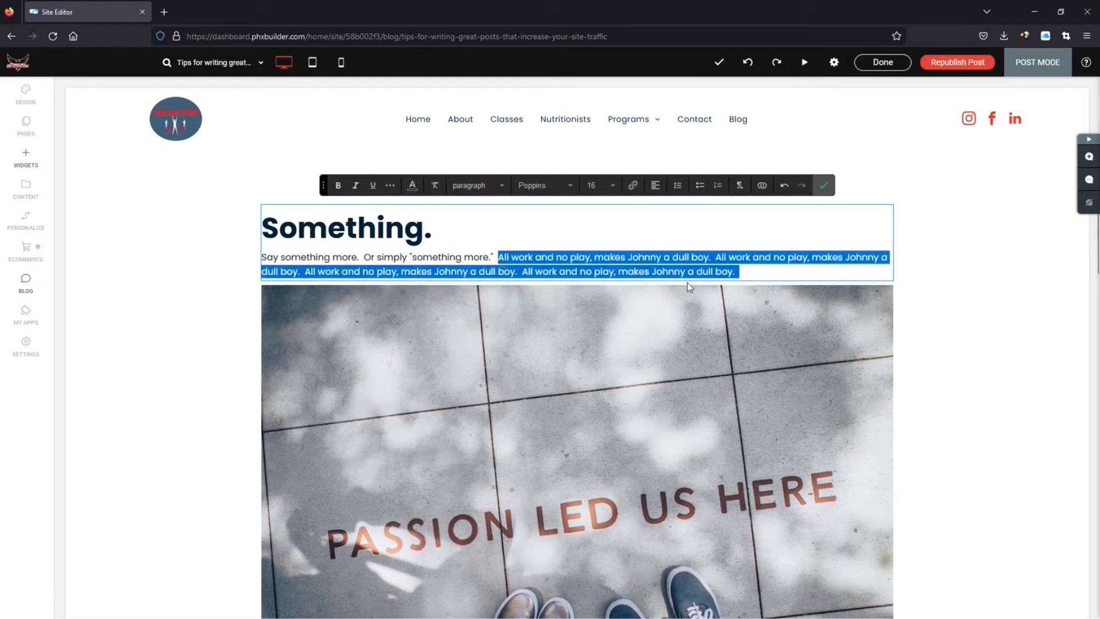
left_click(753, 269)
key("ctrl+v")
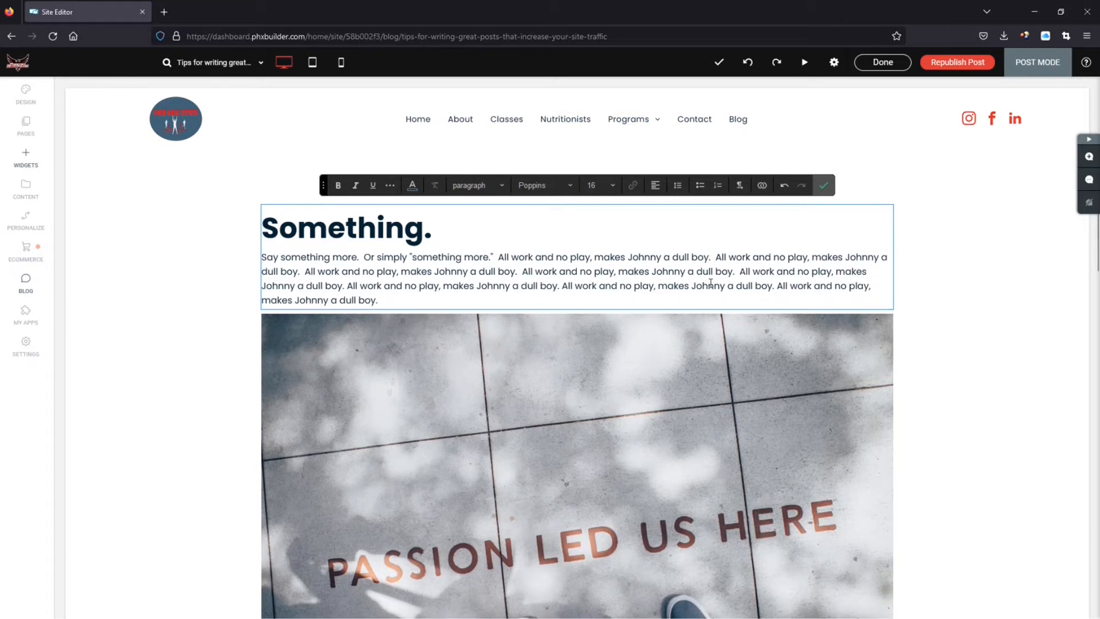
key("ctrl+v")
key("ctrl+v")
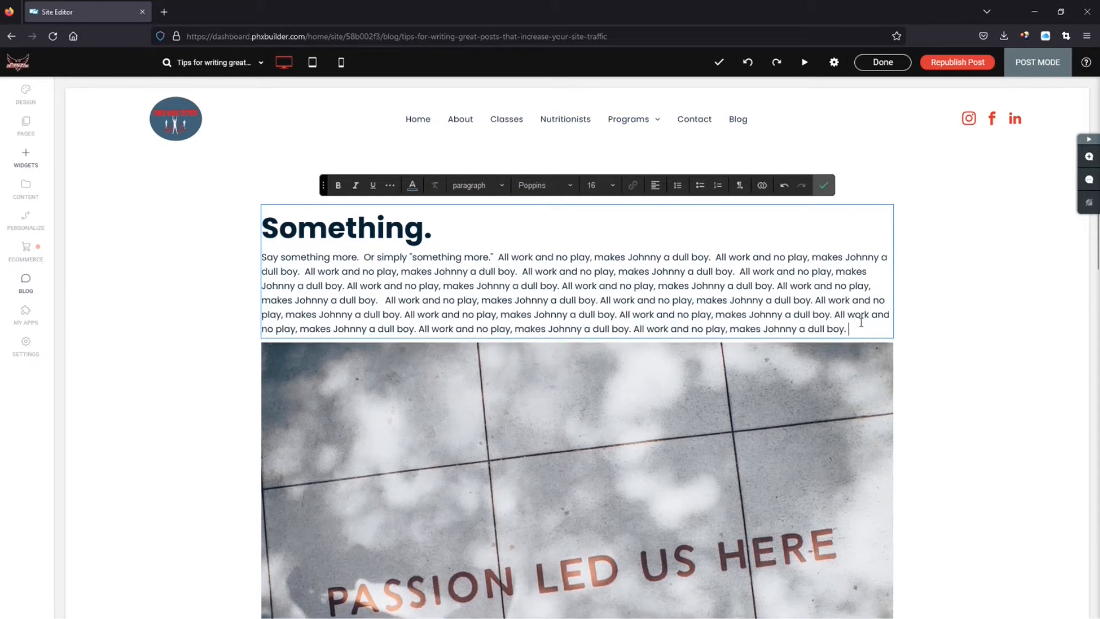
key("Return")
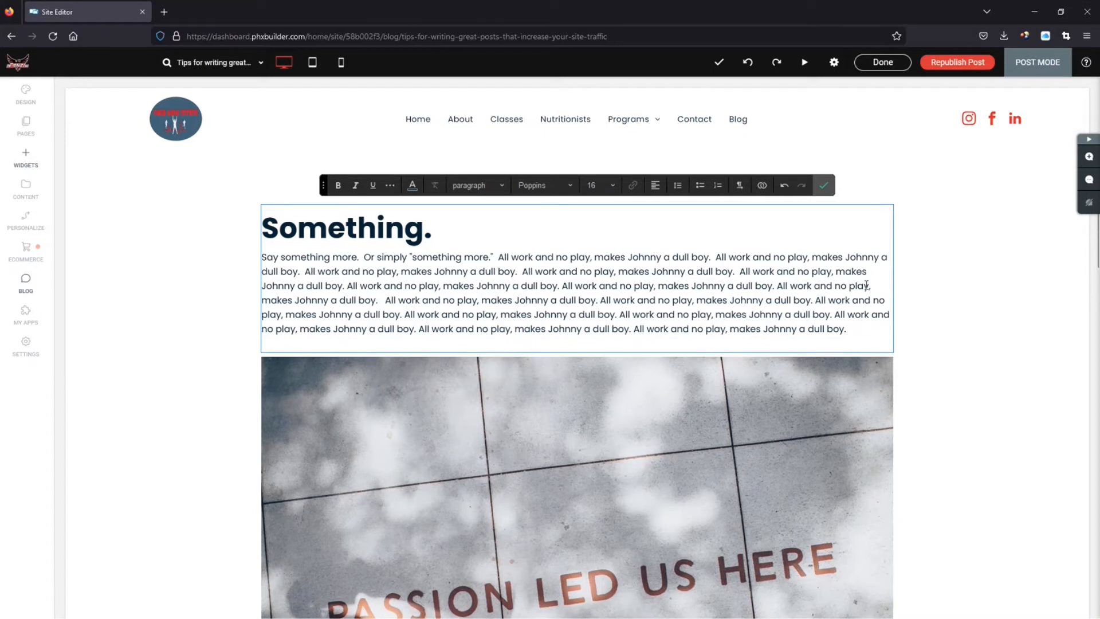
left_click(821, 185)
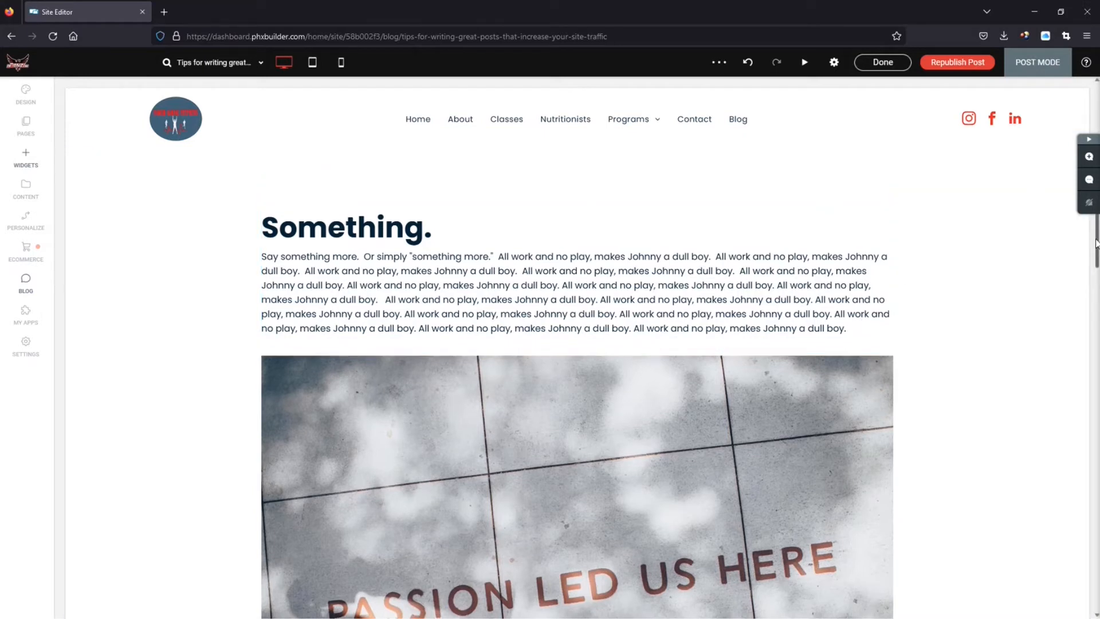
Change the blog post's header title to "Tips for being healthy".
scroll(1096, 250, "down", 1)
scroll(1096, 250, "up", 3)
scroll(1096, 248, "down", 3)
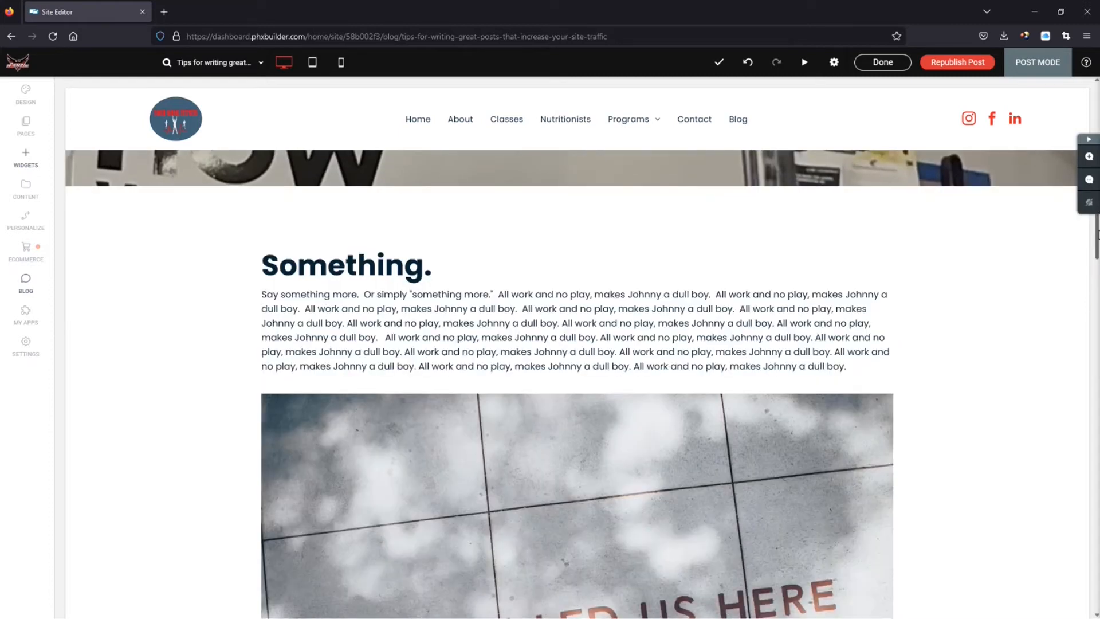
scroll(1097, 246, "up", 5)
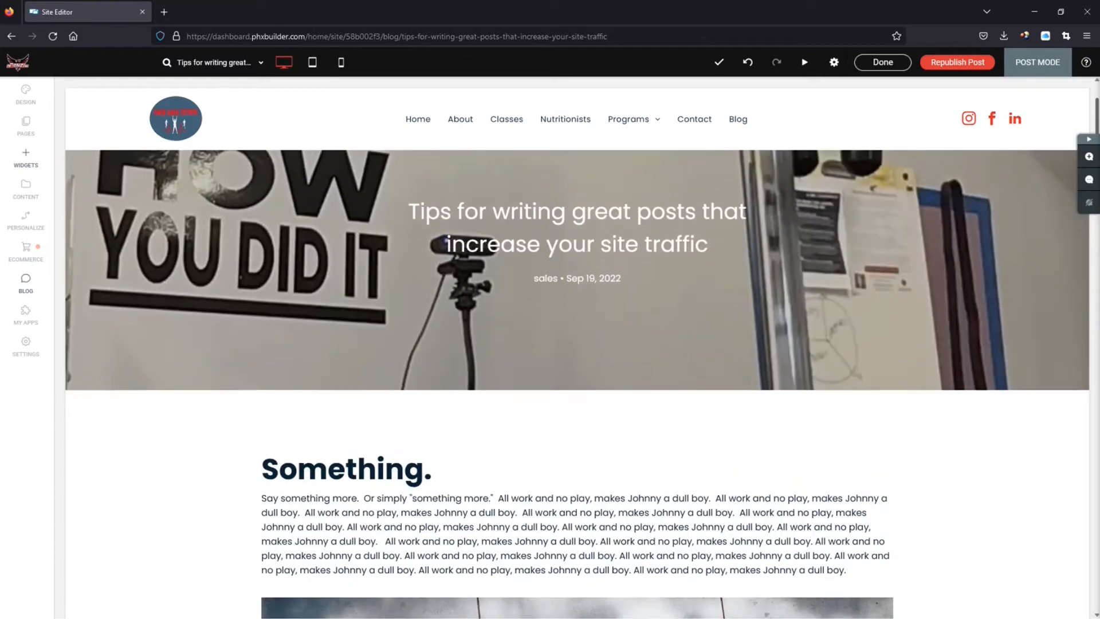
left_click(579, 235)
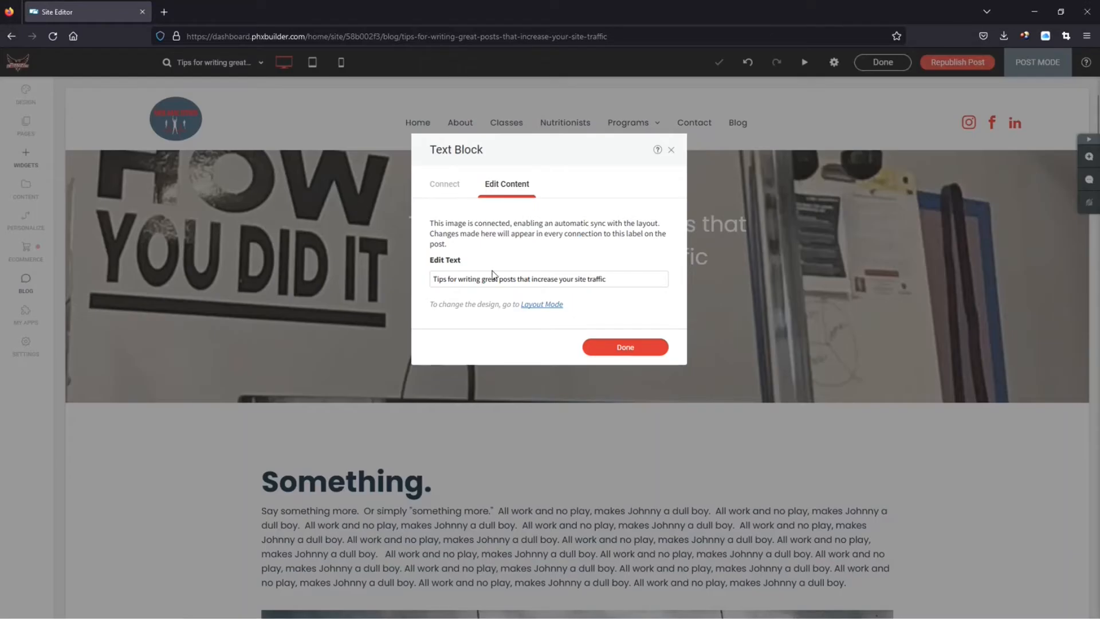
left_click_drag(613, 278, 387, 282)
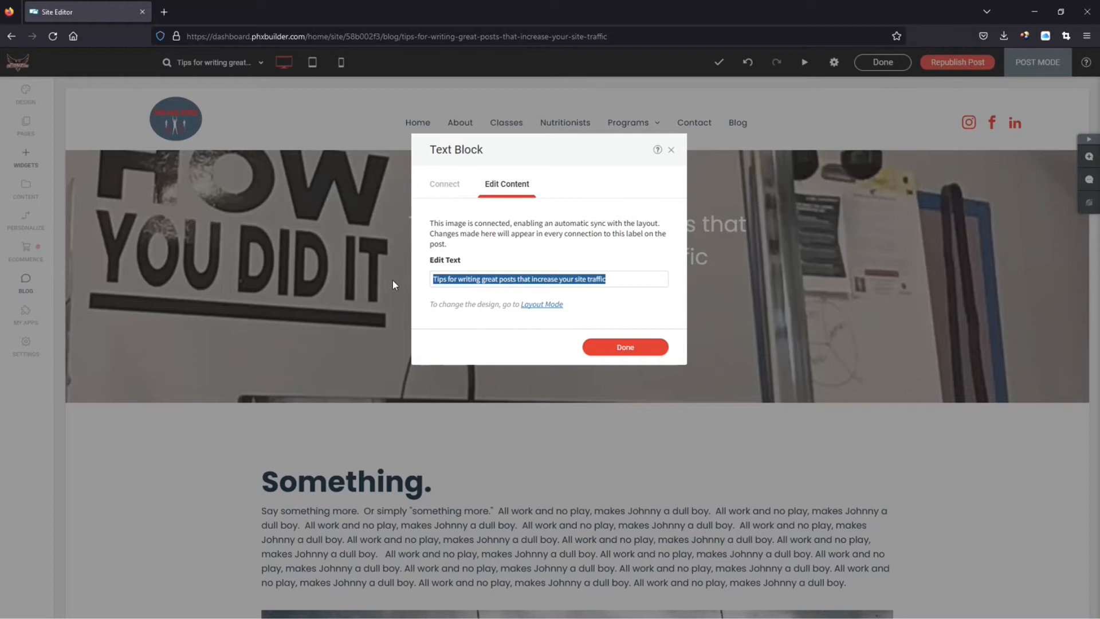
type("Tip")
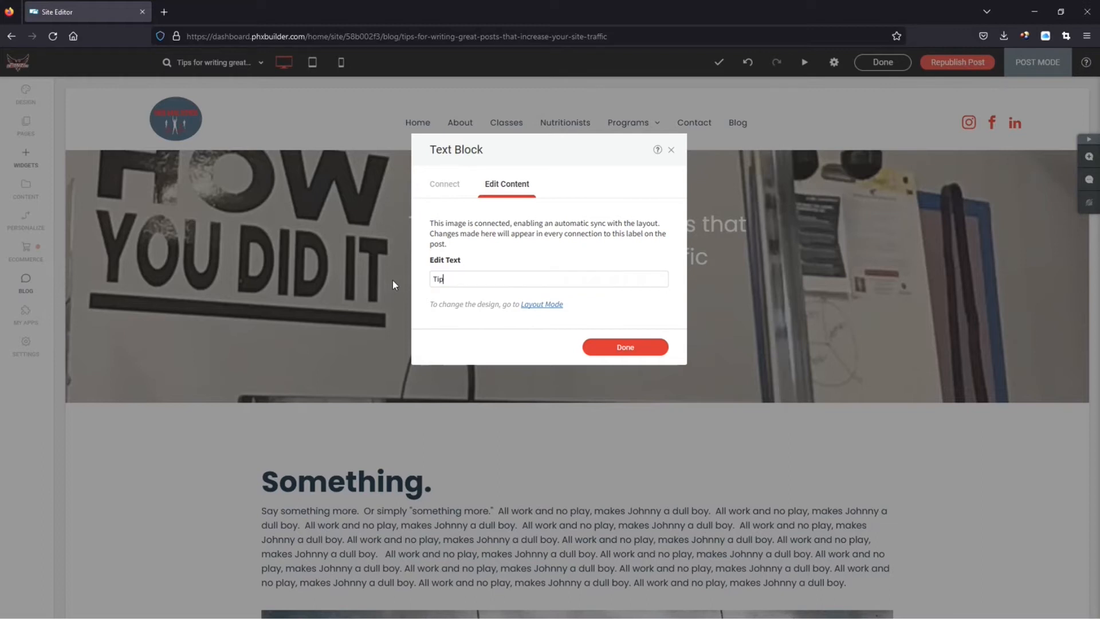
type("s for being healthy")
left_click(612, 350)
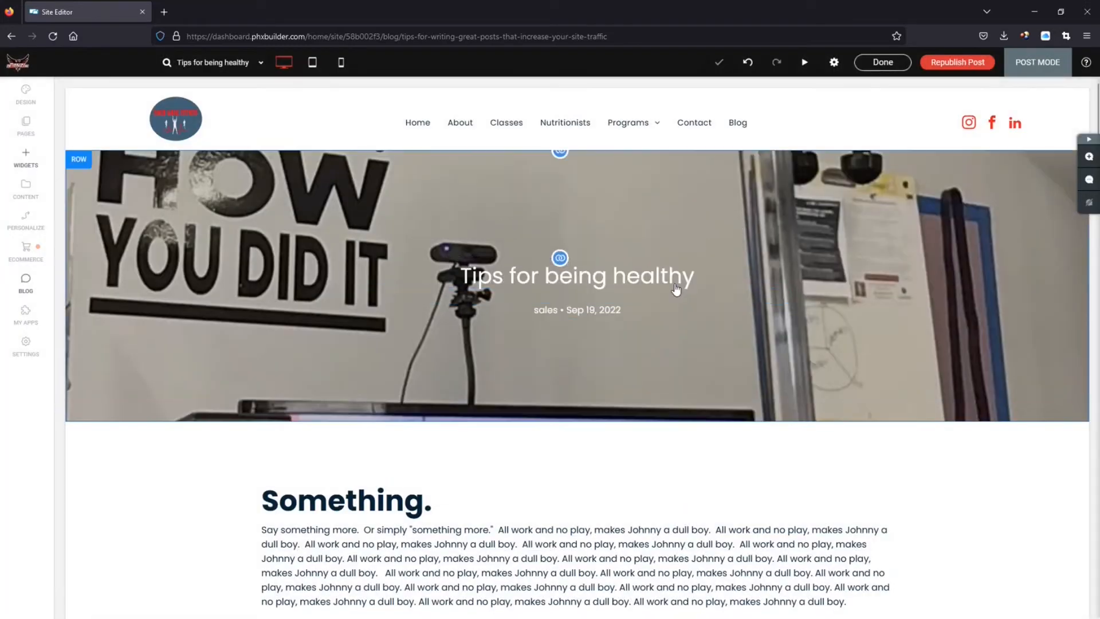
left_click(597, 313)
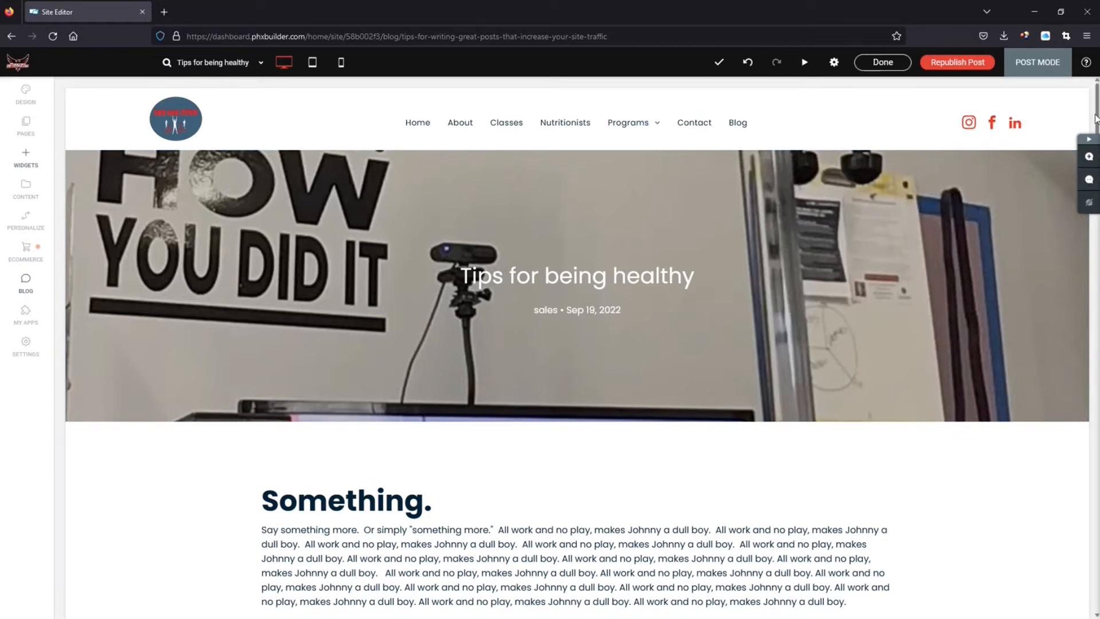
scroll(1078, 288, "down", 8)
scroll(1077, 288, "down", 4)
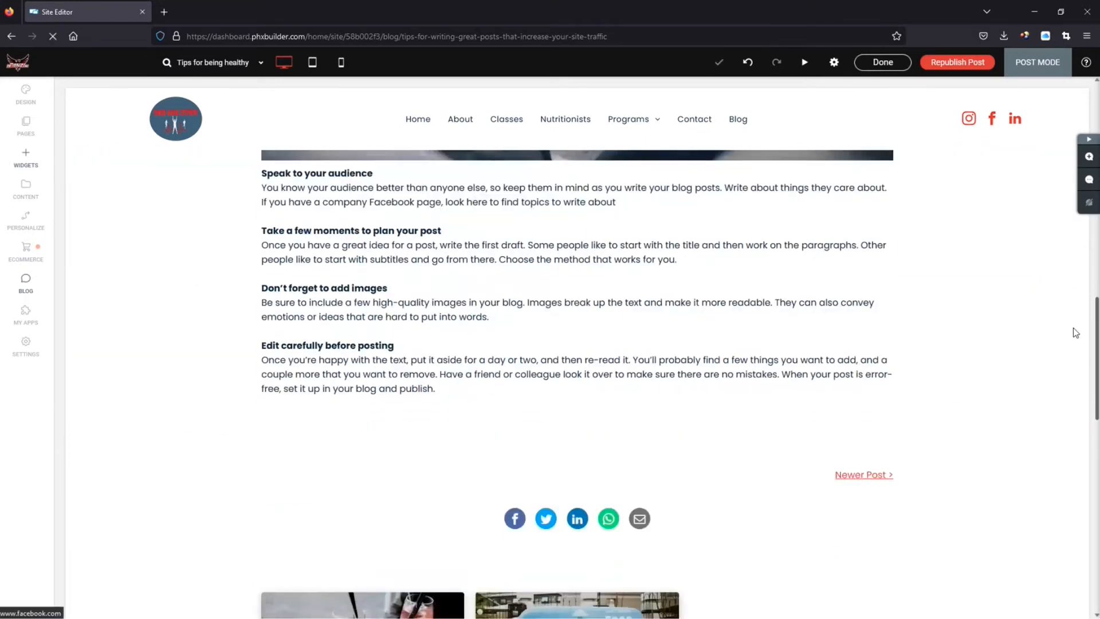
left_click(382, 232)
left_click_drag(372, 190, 306, 191)
left_click(311, 192)
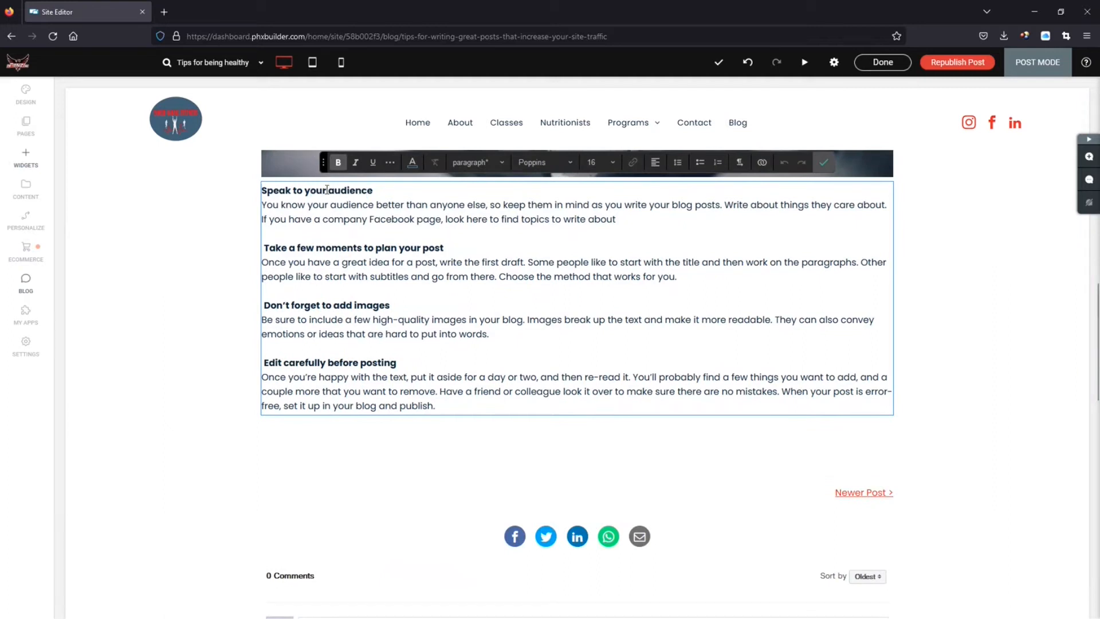
left_click_drag(367, 191, 323, 192)
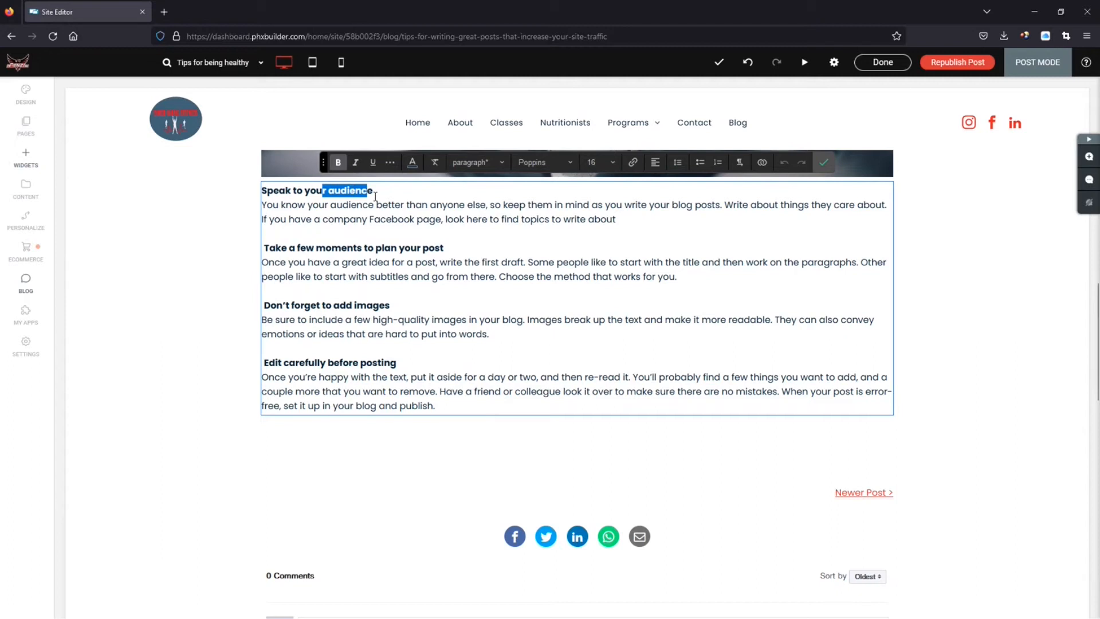
left_click(415, 232)
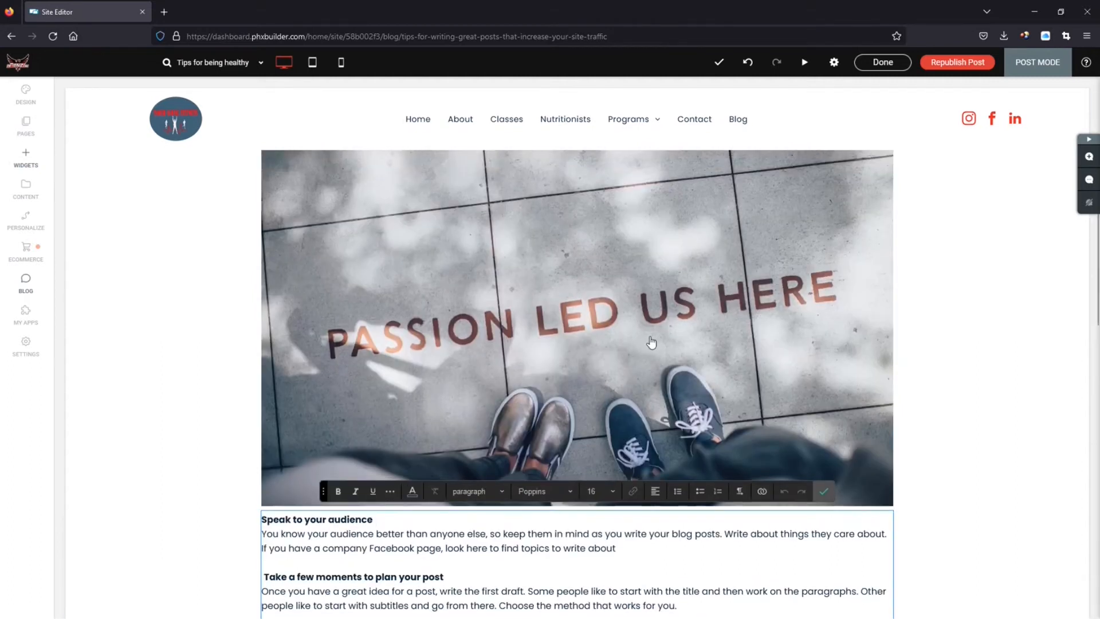
Replace the "Passion led us here" image in the post body with the red Everlast punching bag image from the site images.
left_click(652, 342)
left_click(599, 286)
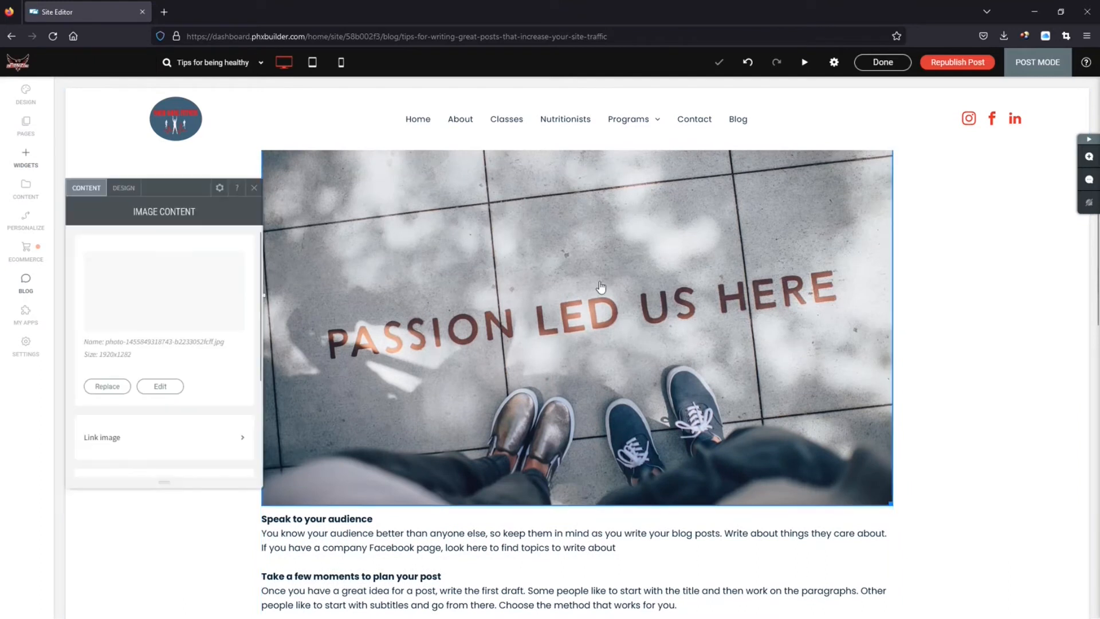
left_click(109, 387)
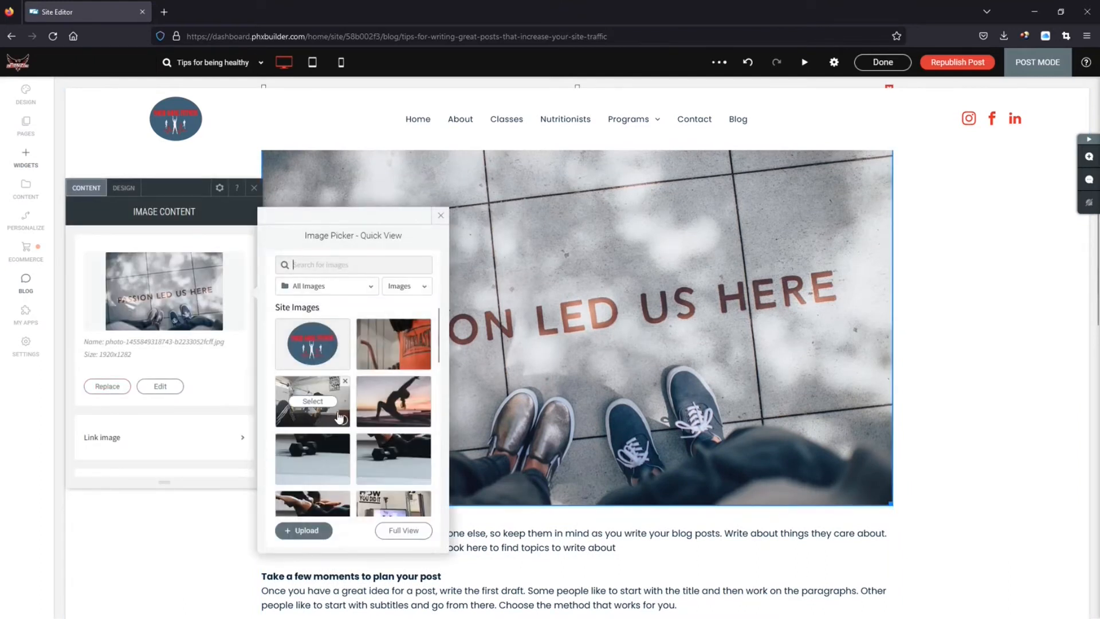
left_click(390, 343)
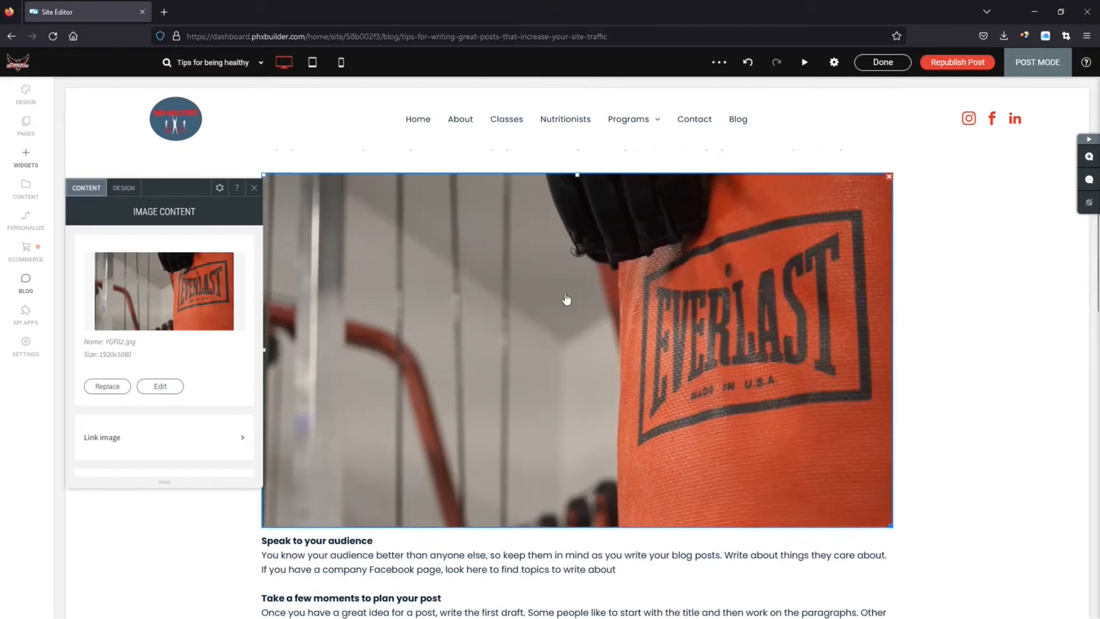
left_click(254, 191)
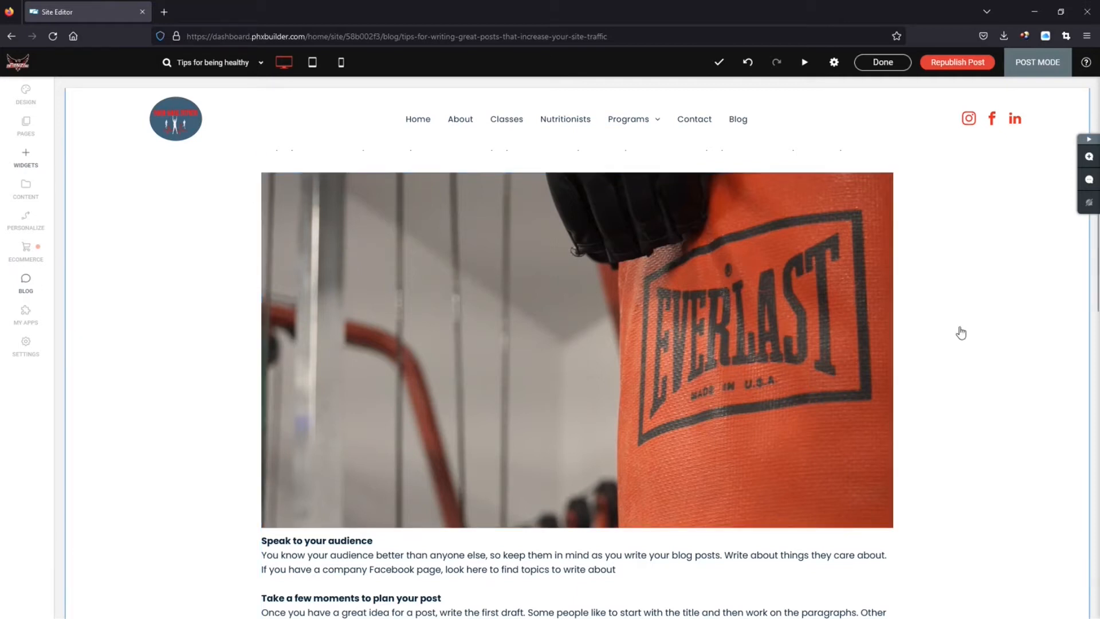
Check the edited post from its closing text back up to the header and republish it.
scroll(648, 459, "down", 5)
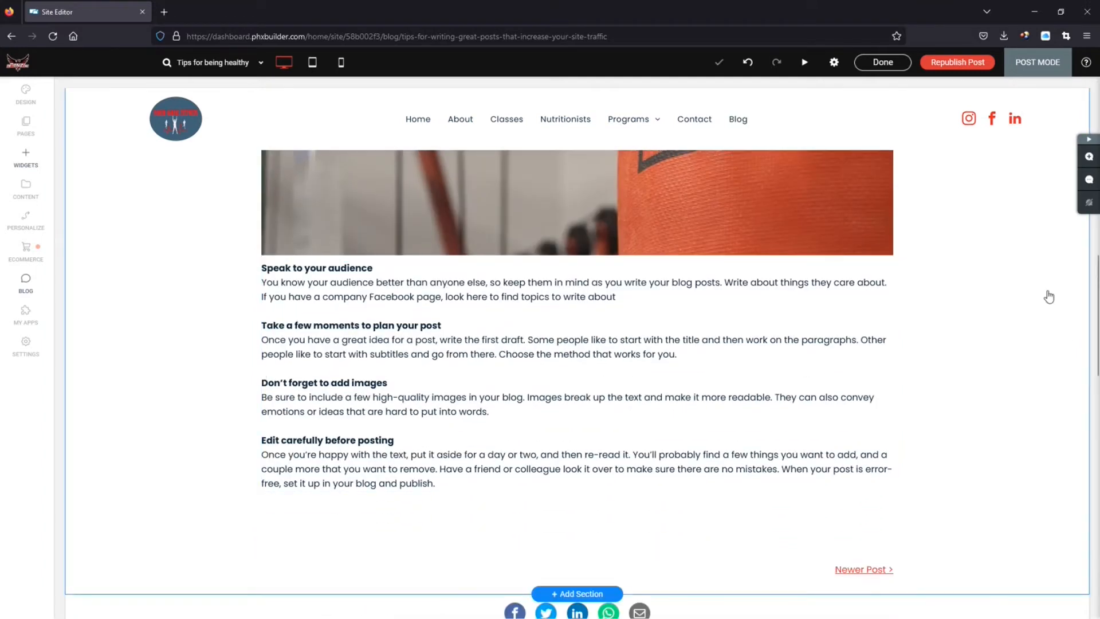
scroll(1089, 218, "up", 8)
scroll(1089, 217, "up", 5)
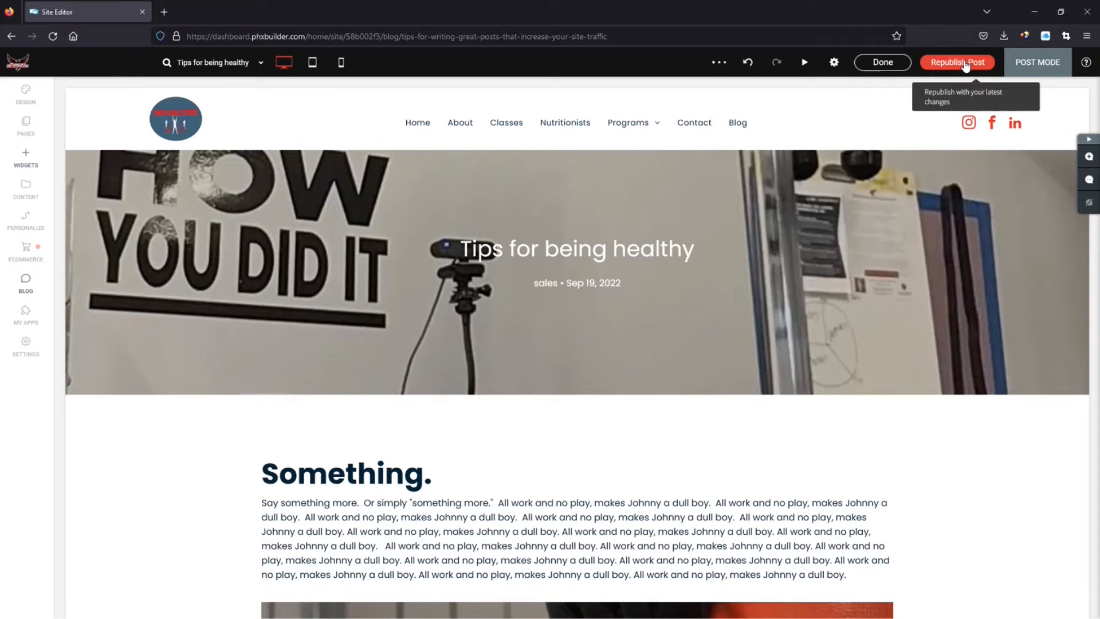
left_click(966, 65)
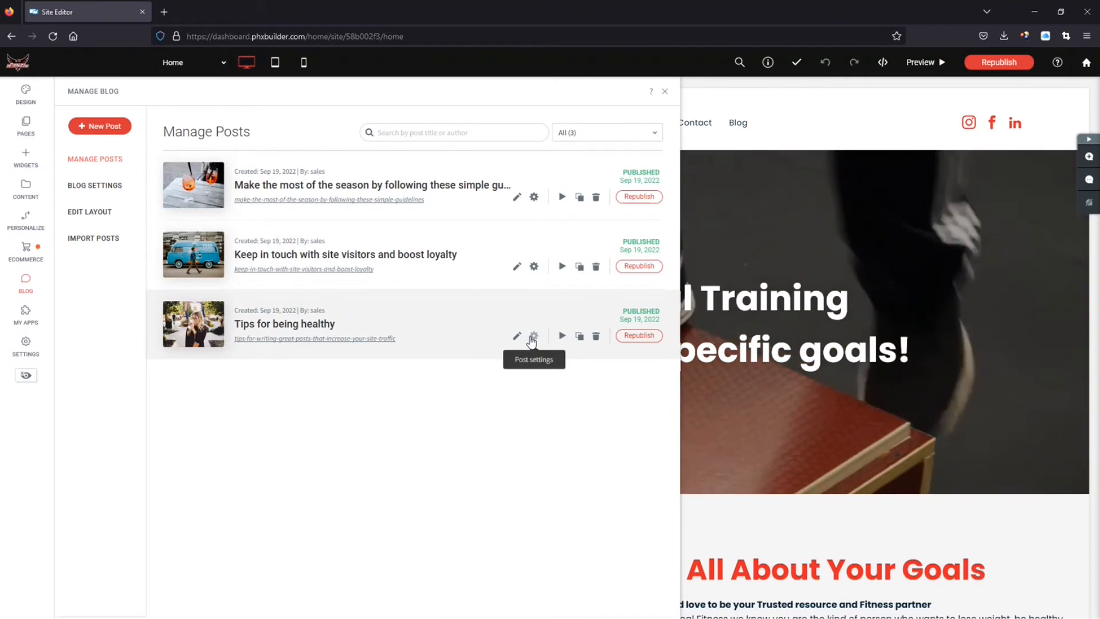
Open the settings of the "Tips for being healthy" post, set its publish date to Sep 21 2022 and republish it.
left_click(533, 337)
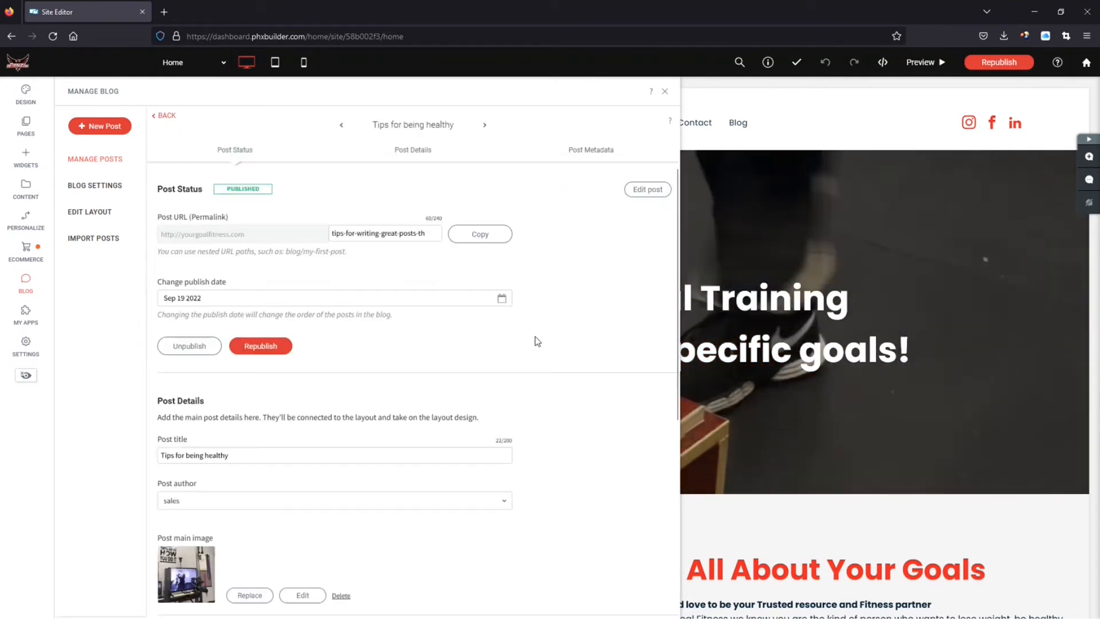
left_click(243, 298)
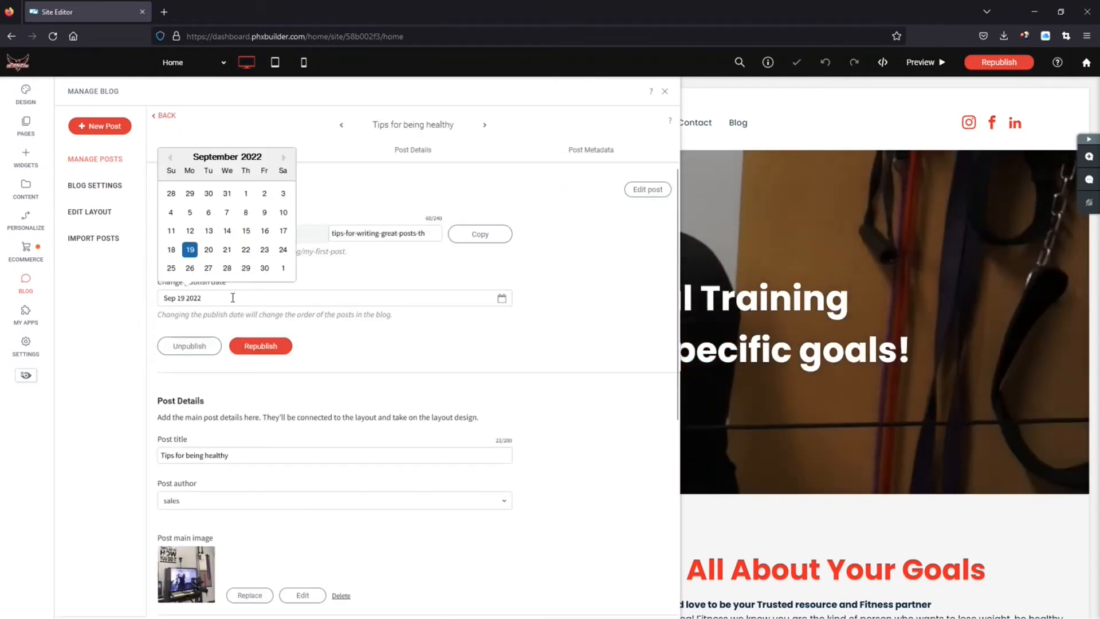
left_click(227, 250)
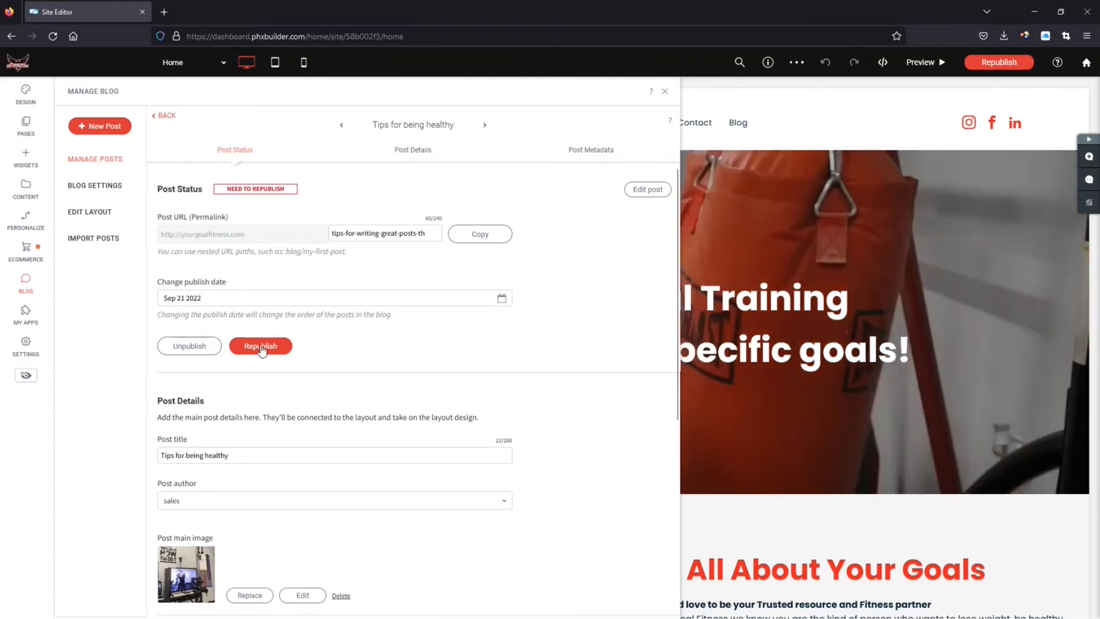
left_click(261, 346)
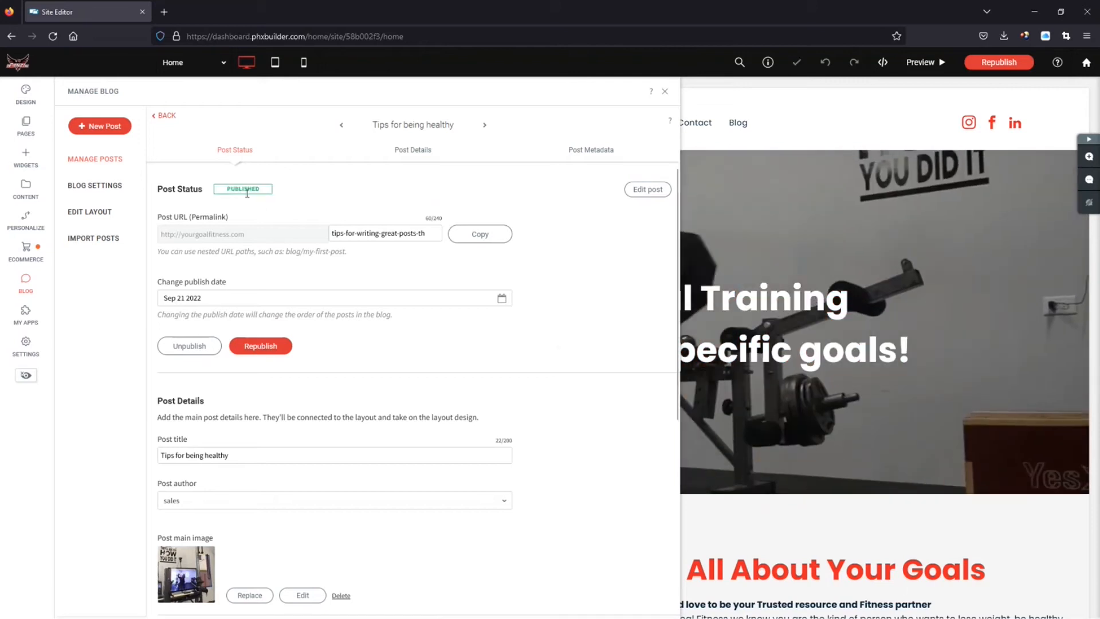
double_click(269, 191)
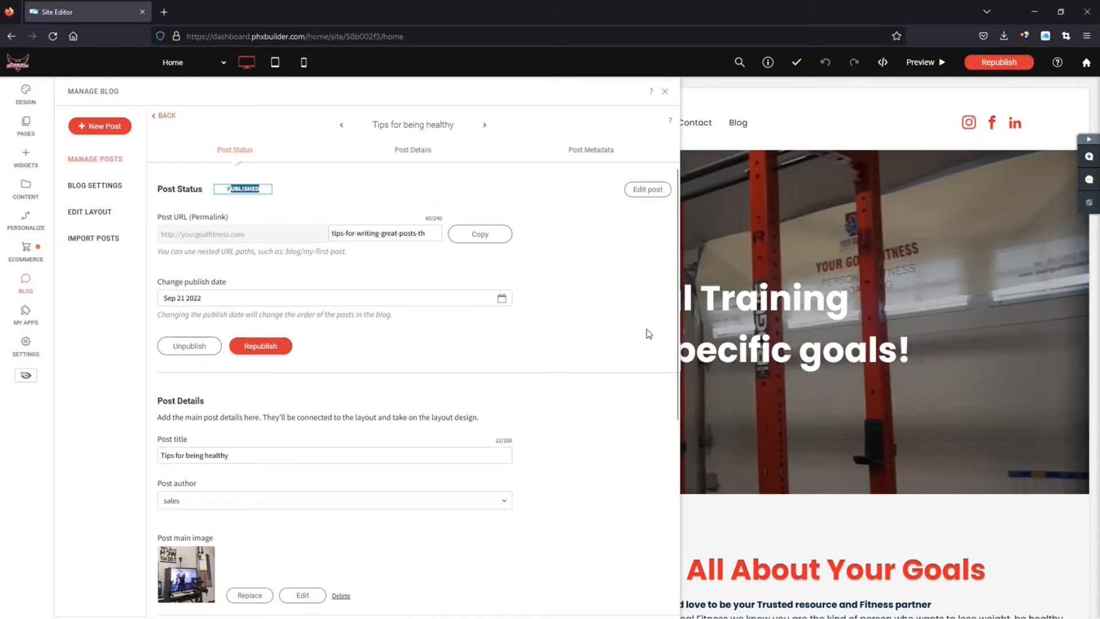
Try to add "health tips" as a new post tag in the post metadata.
left_click_drag(679, 311, 662, 448)
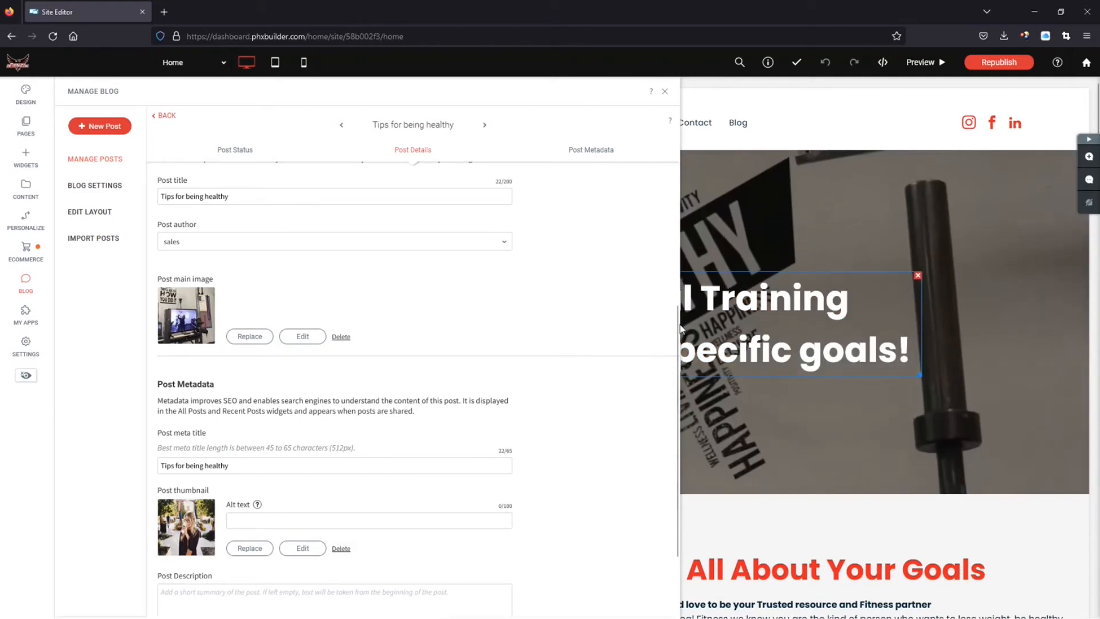
left_click_drag(679, 332, 656, 410)
left_click(207, 542)
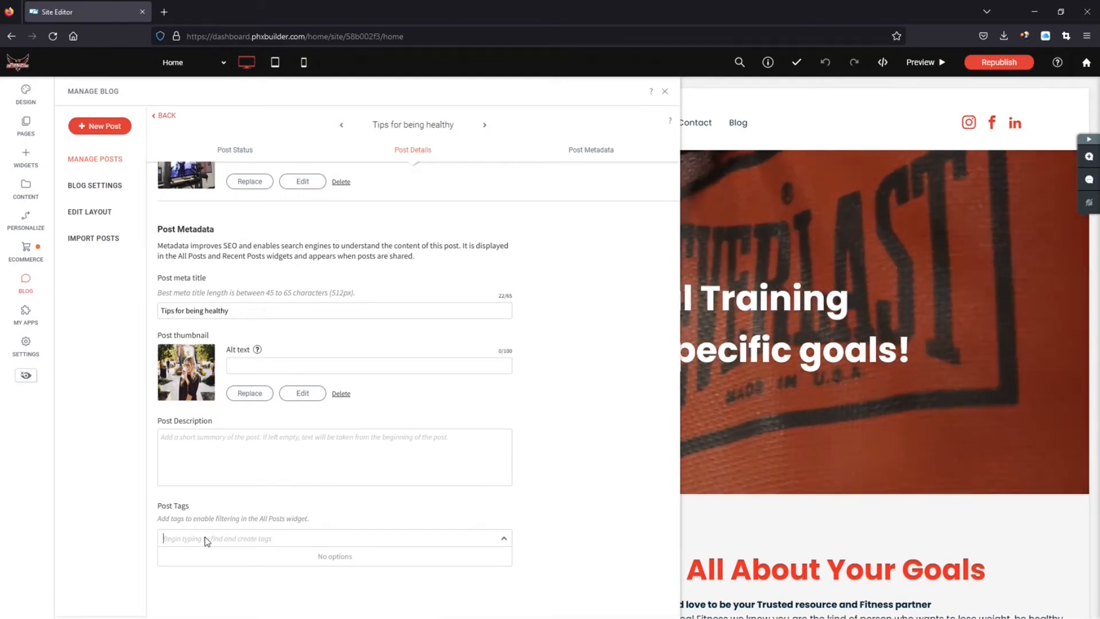
type("health tips")
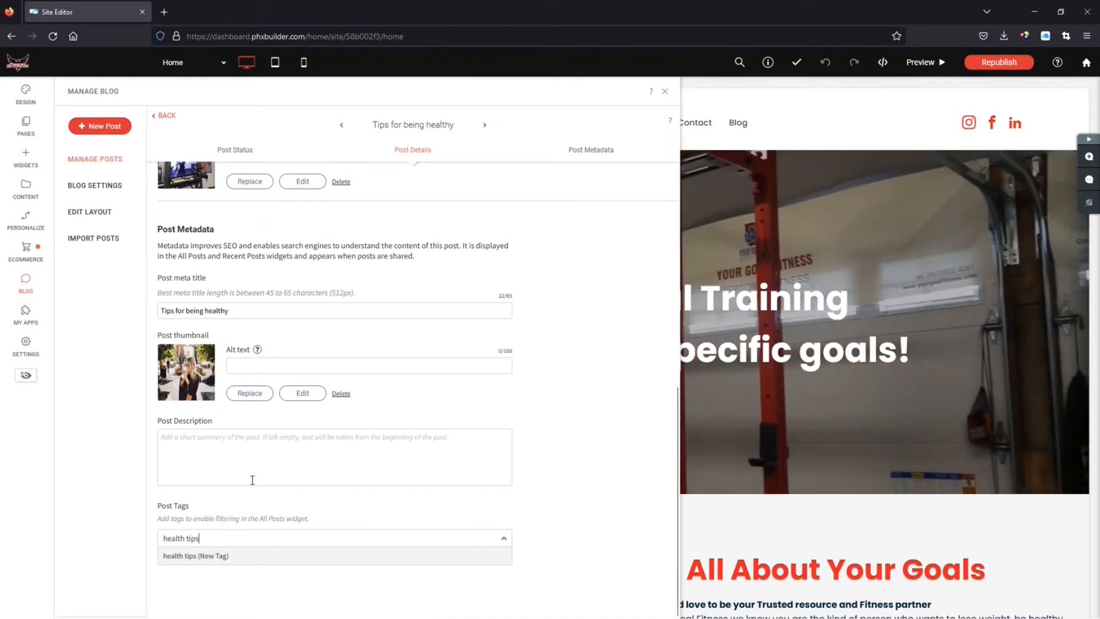
Set the post thumbnail's alt text to "Nice gal with glasses. Drinking something.".
left_click(266, 361)
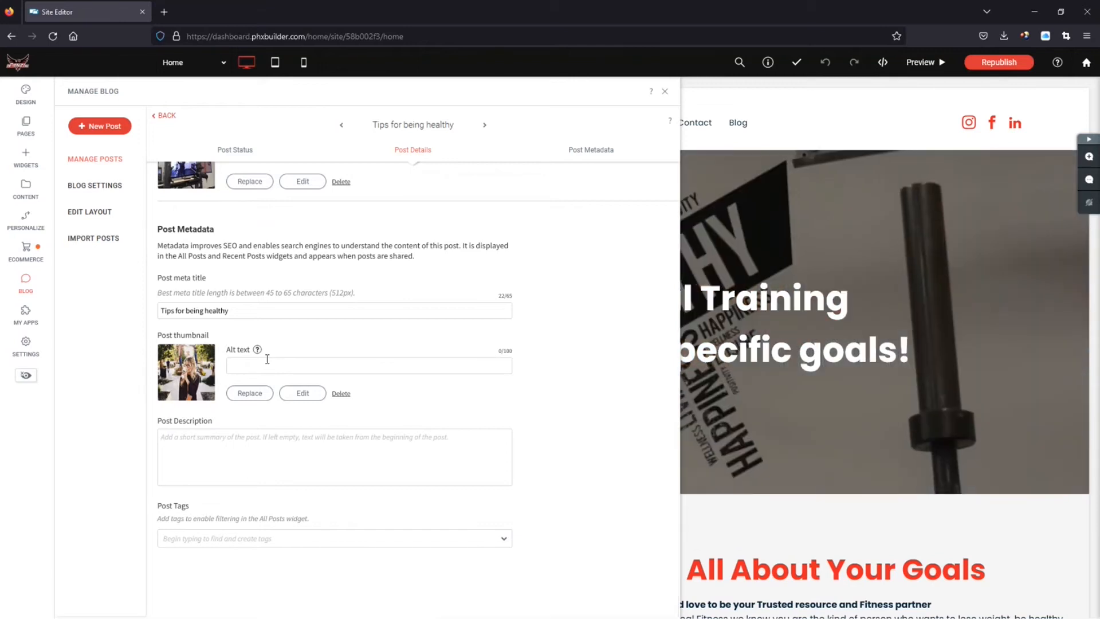
type("Nice g")
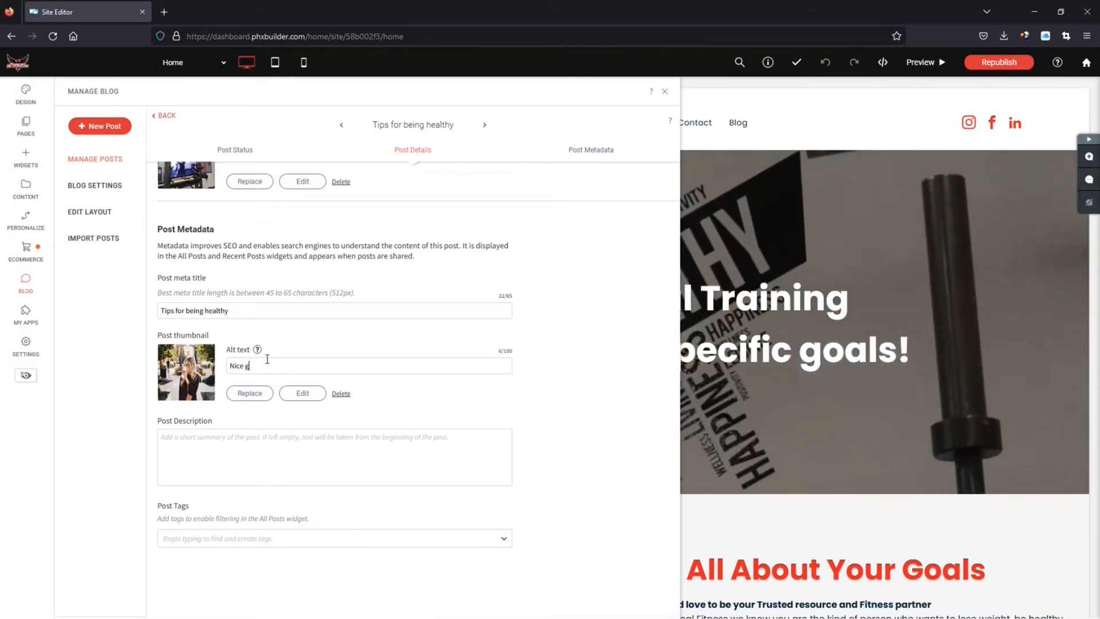
type("al with slasses.")
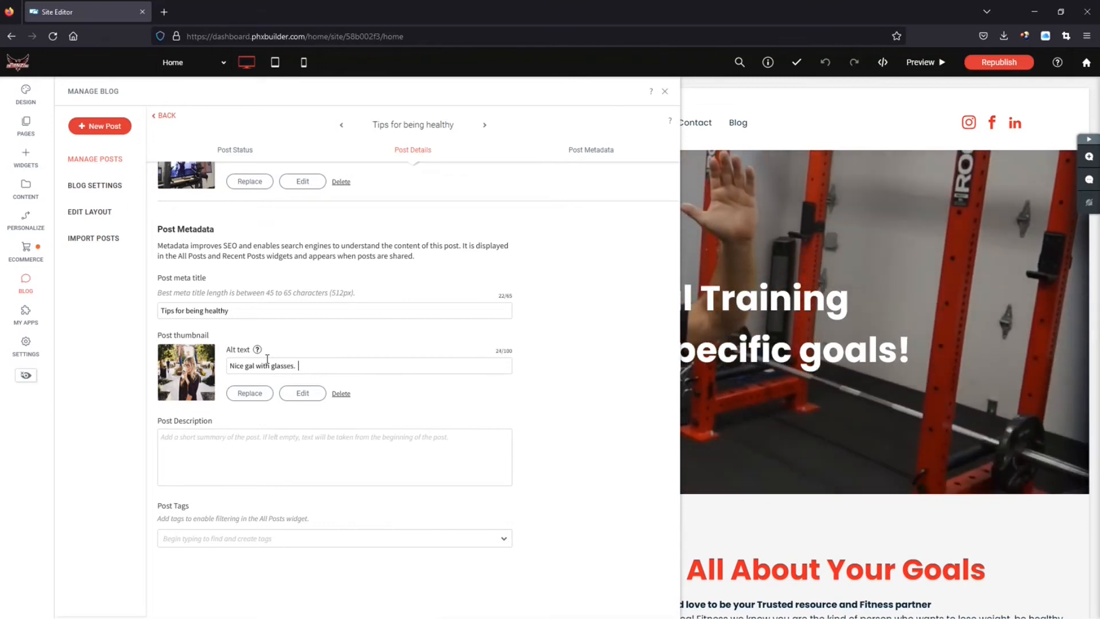
type(" Drinking something.")
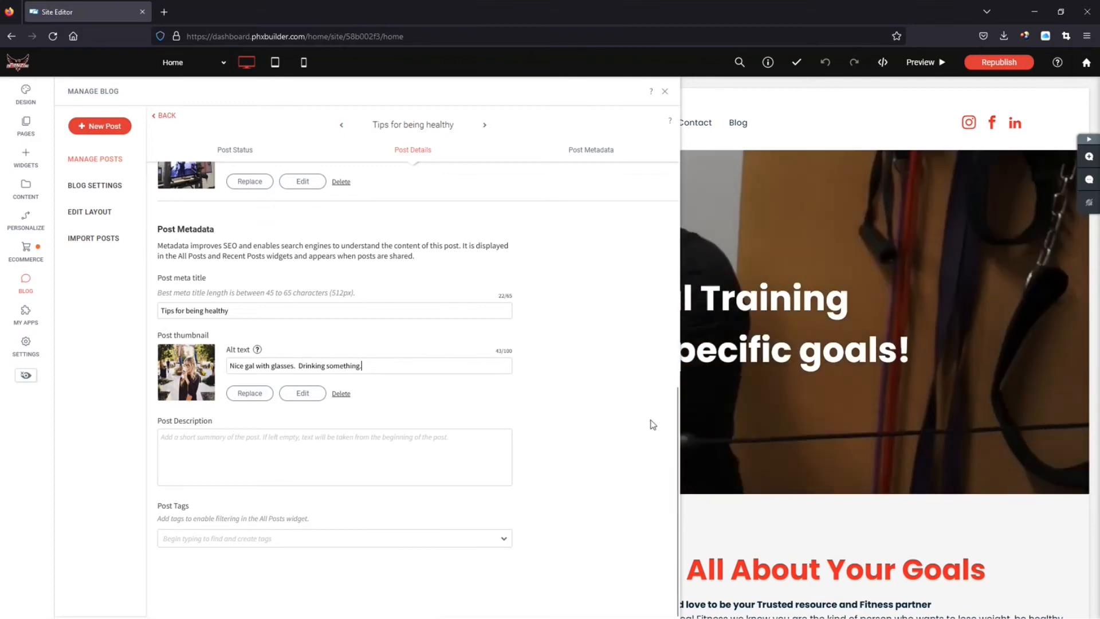
Change the post's permalink to "tips-for-the-fall" and republish the post.
left_click_drag(677, 399, 654, 174)
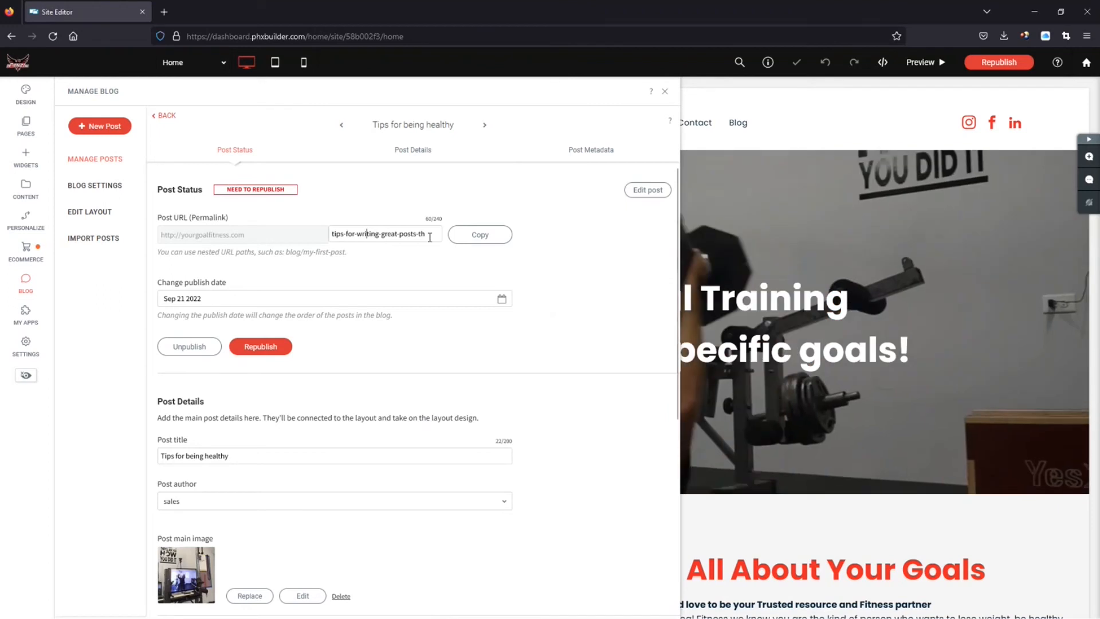
left_click_drag(427, 234, 325, 241)
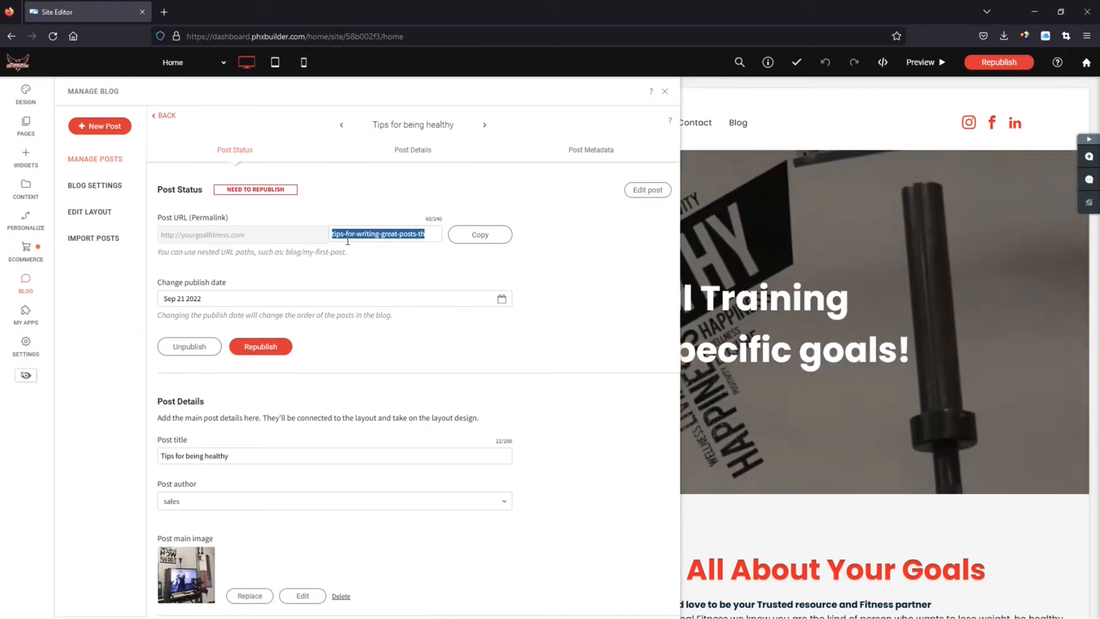
type("tips-increase-your-site-traffic")
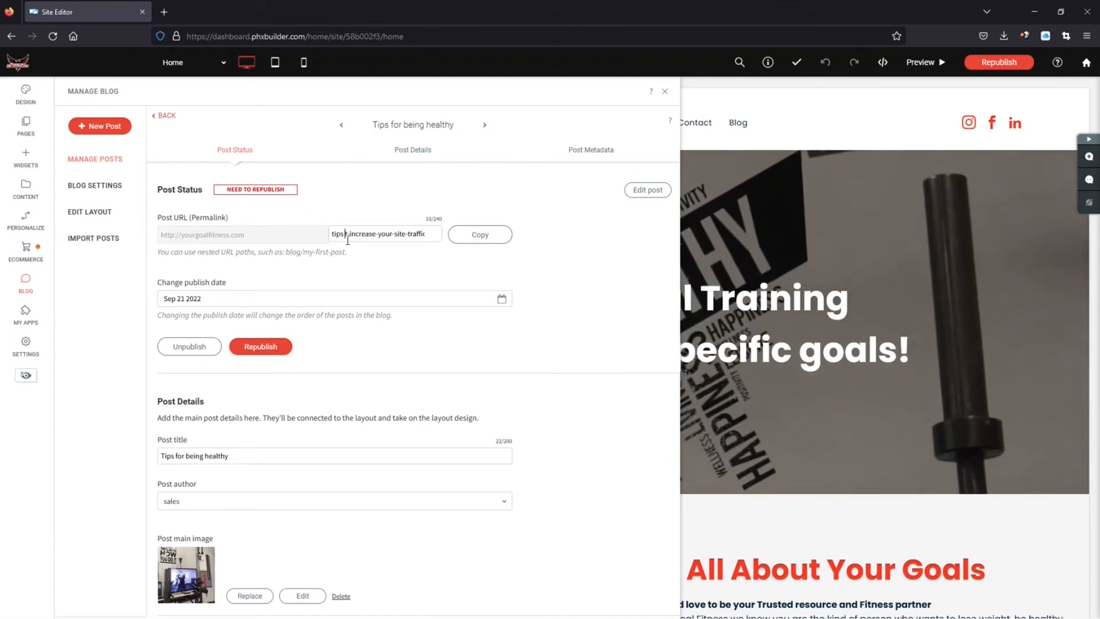
key("Delete")
key("Delete")
key("Delete")
key("Delete")
key("Delete")
key("Delete")
key("Delete")
key("Delete")
key("Delete")
key("Delete")
key("Delete")
key("Delete")
key("Delete")
key("Delete")
key("Delete")
key("Delete")
key("Delete")
key("Delete")
key("Delete")
key("Delete")
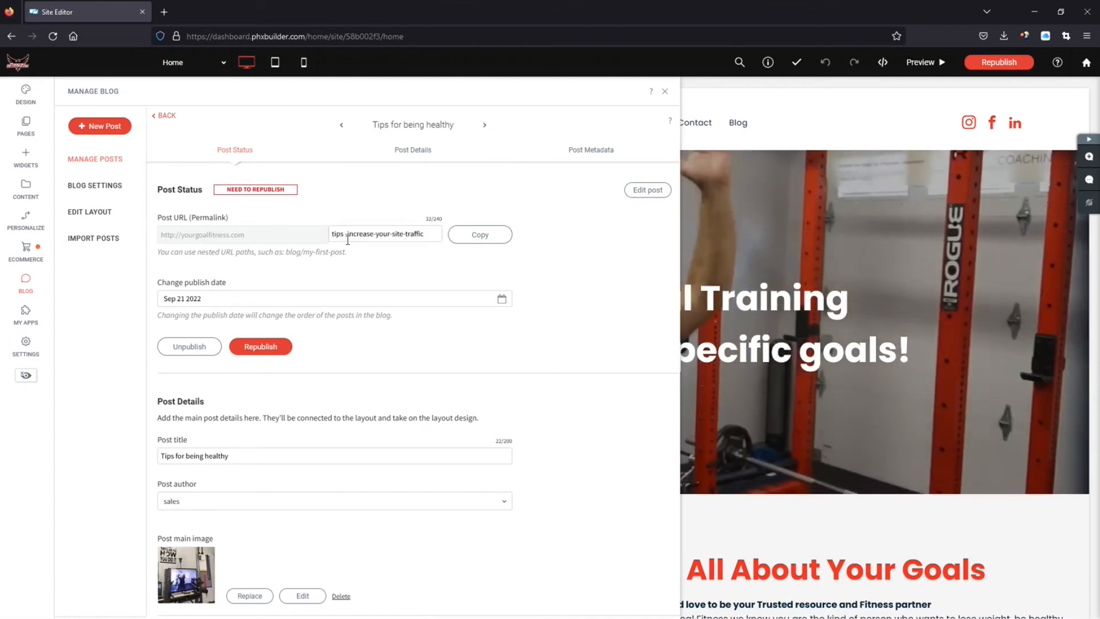
key("Delete")
key("Delete")
key("Delete")
key("Delete")
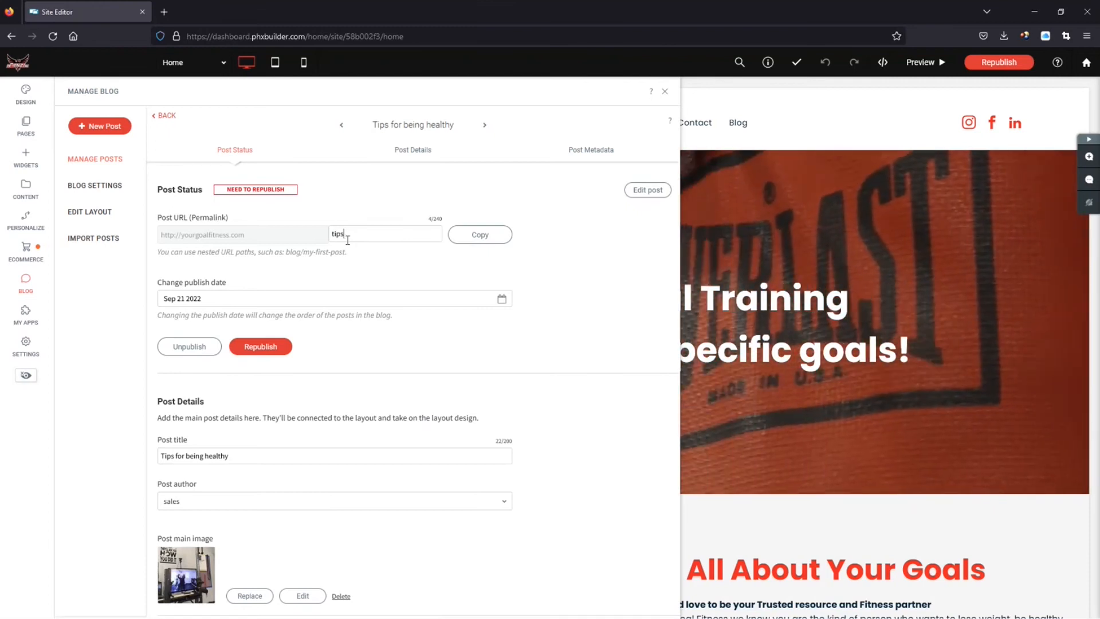
type("-for-the-fall")
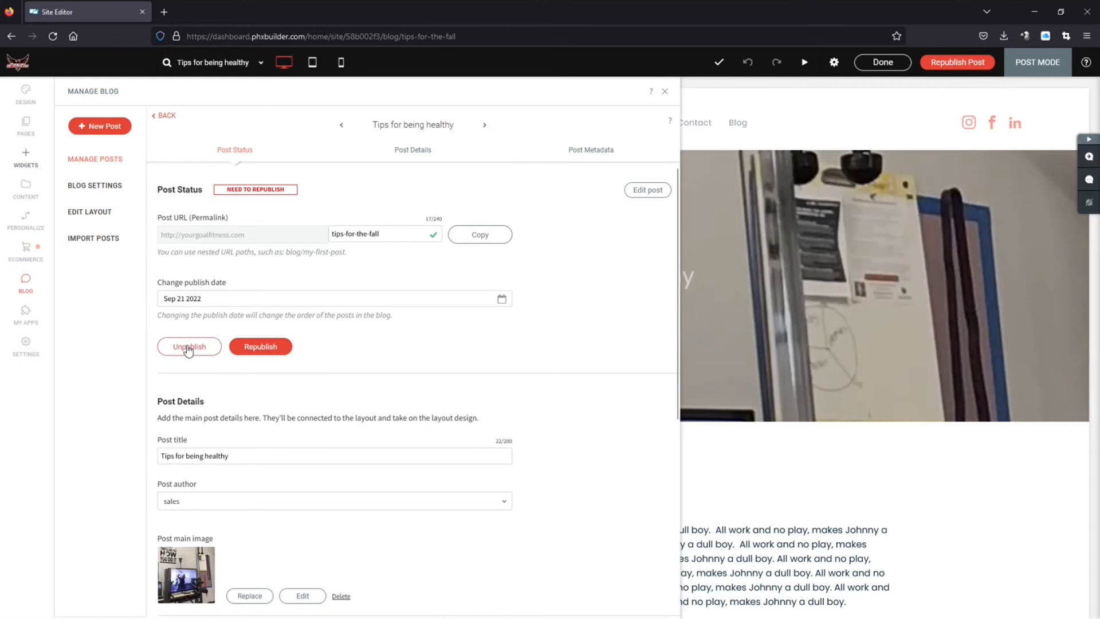
left_click(260, 348)
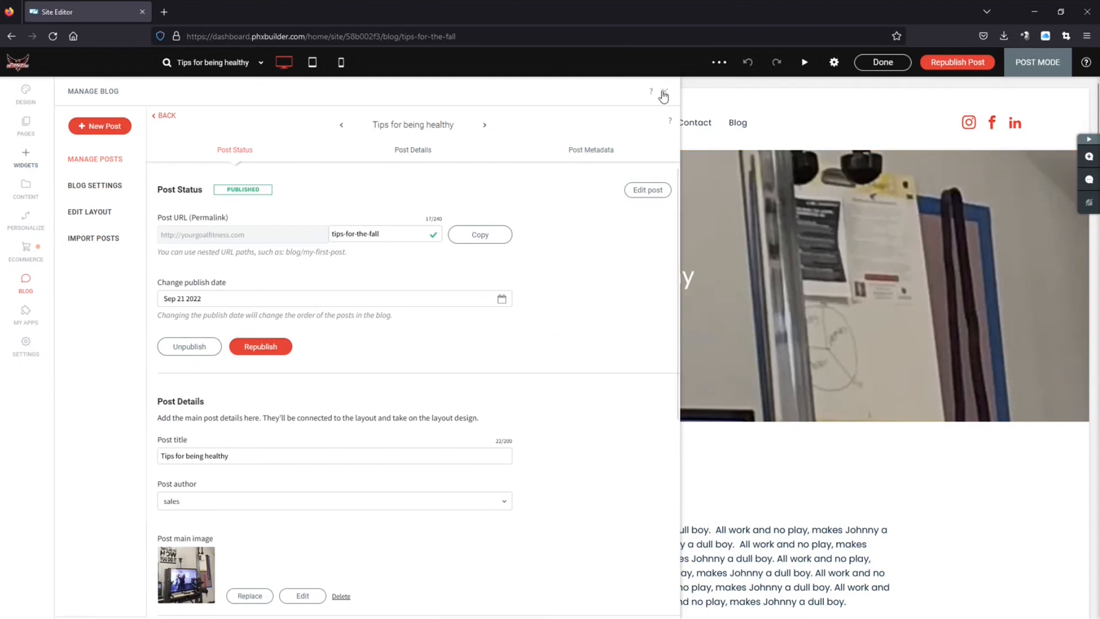
Review the post's details, metadata and tag options, and return to the list of all blog posts.
left_click(418, 150)
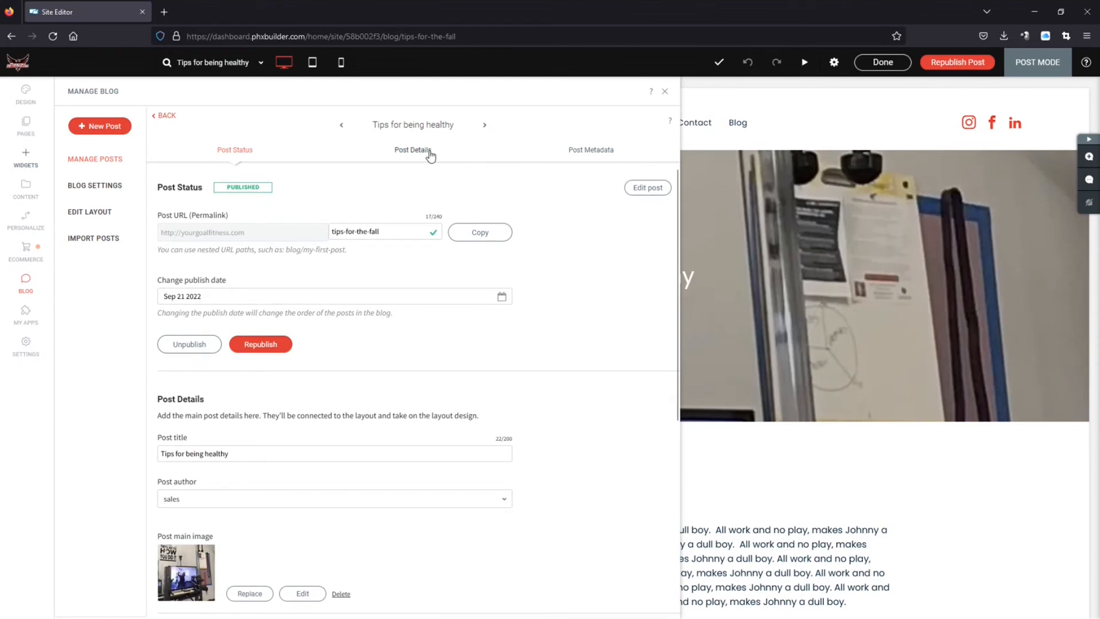
left_click(592, 152)
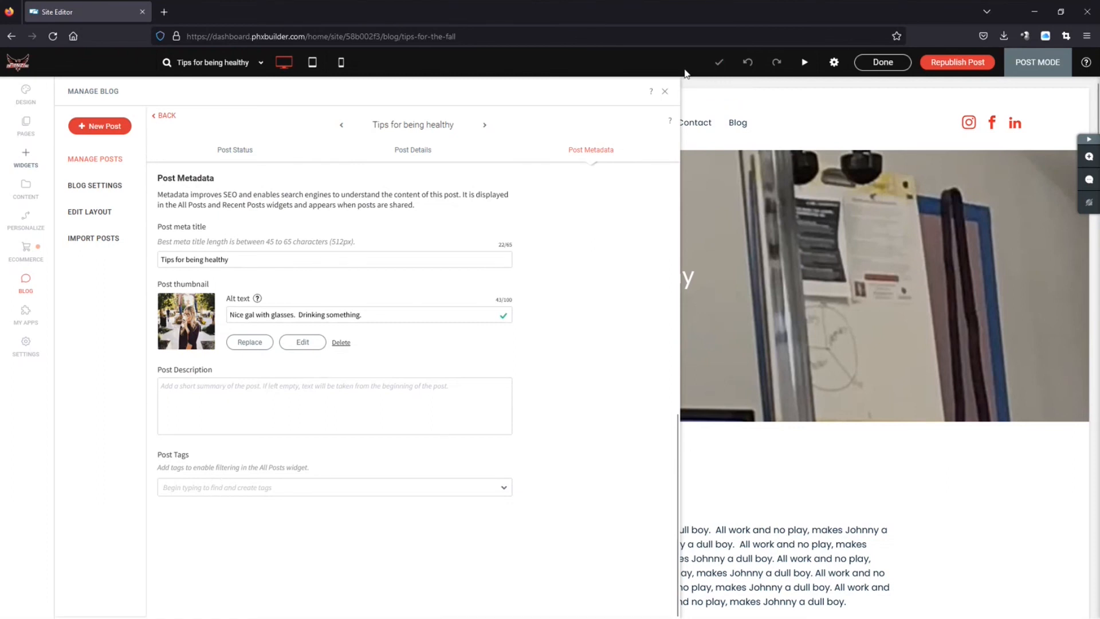
left_click(175, 487)
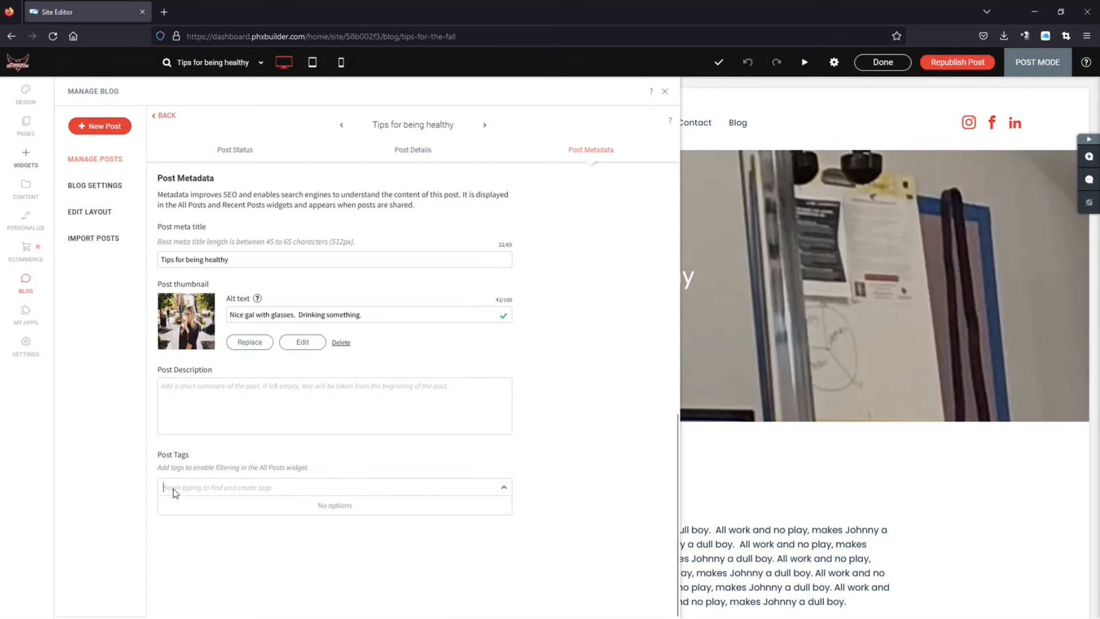
left_click(30, 284)
left_click(26, 282)
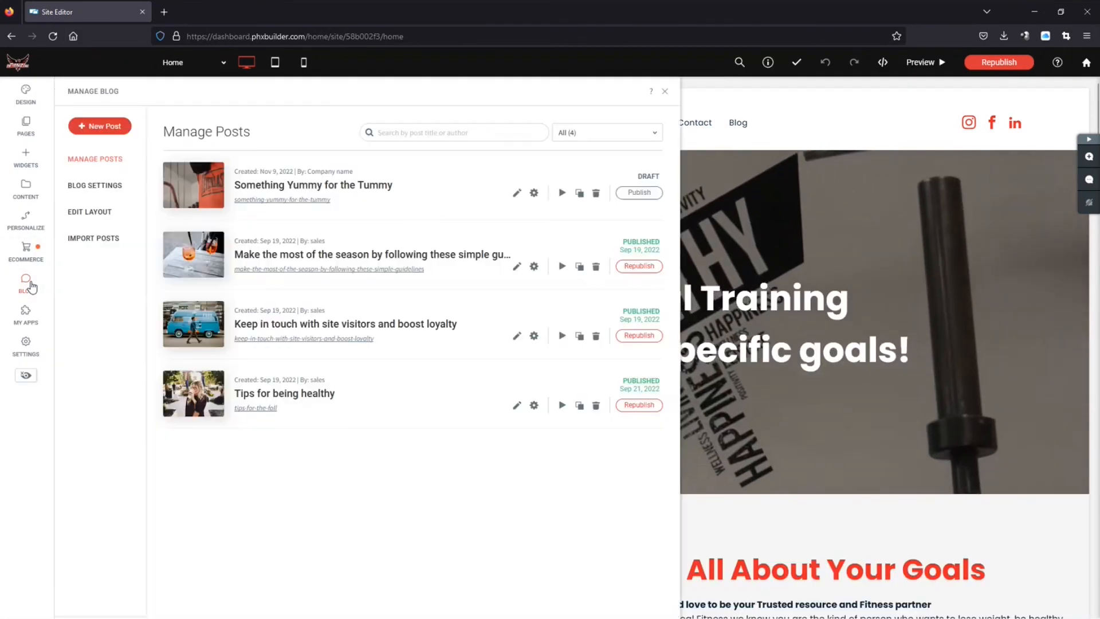